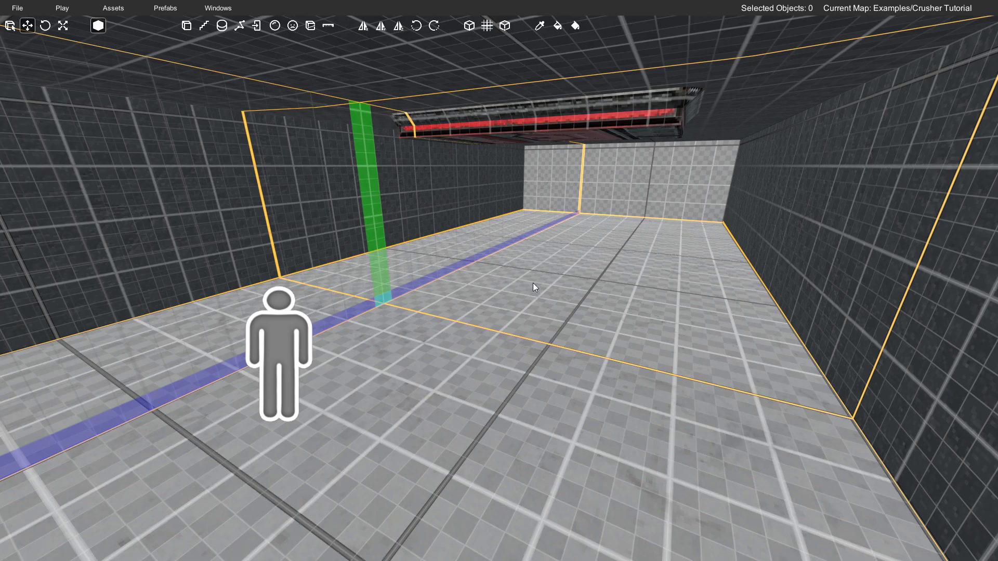
right_drag(523, 266, 538, 218)
key(w)
key(s)
click(515, 198)
drag(497, 153, 483, 246)
key(ctrl+z)
- Examine the room from the player start to the crusher brush on the ceiling
right_drag(565, 294, 272, 313)
key(s)
key(w)
key(s)
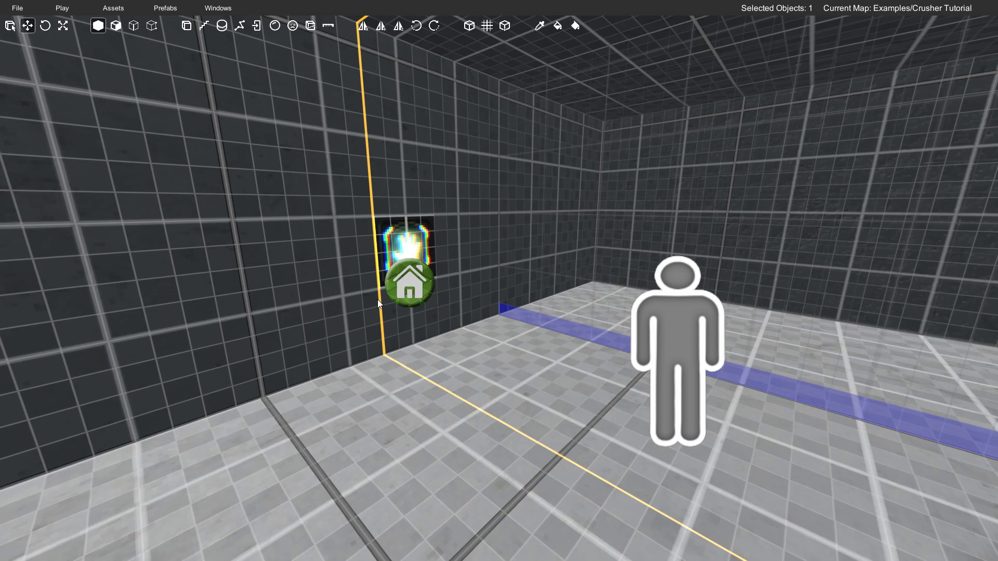
right_drag(491, 329, 561, 279)
key(w)
key(Escape)
key(w)
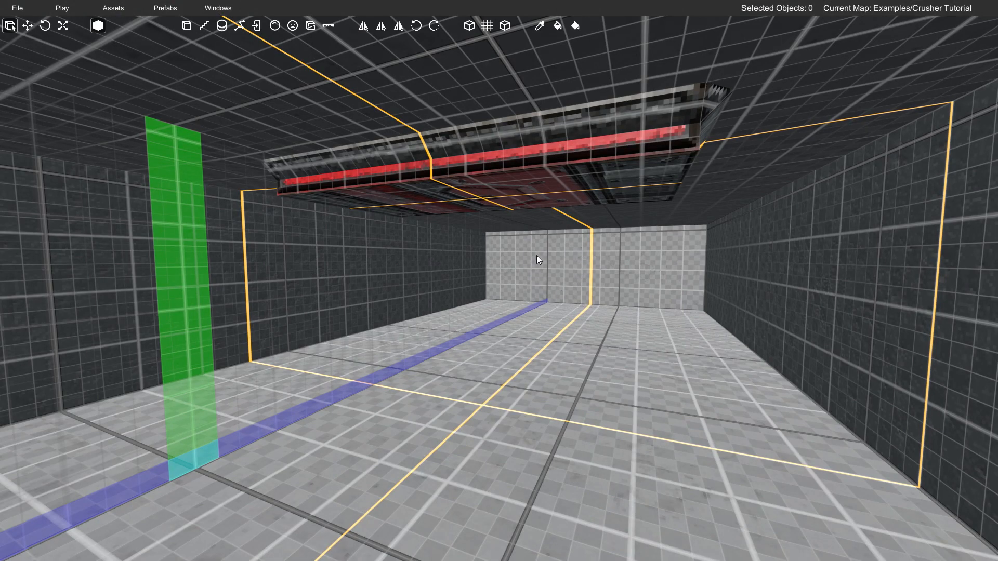
key(d)
right_drag(529, 248, 535, 247)
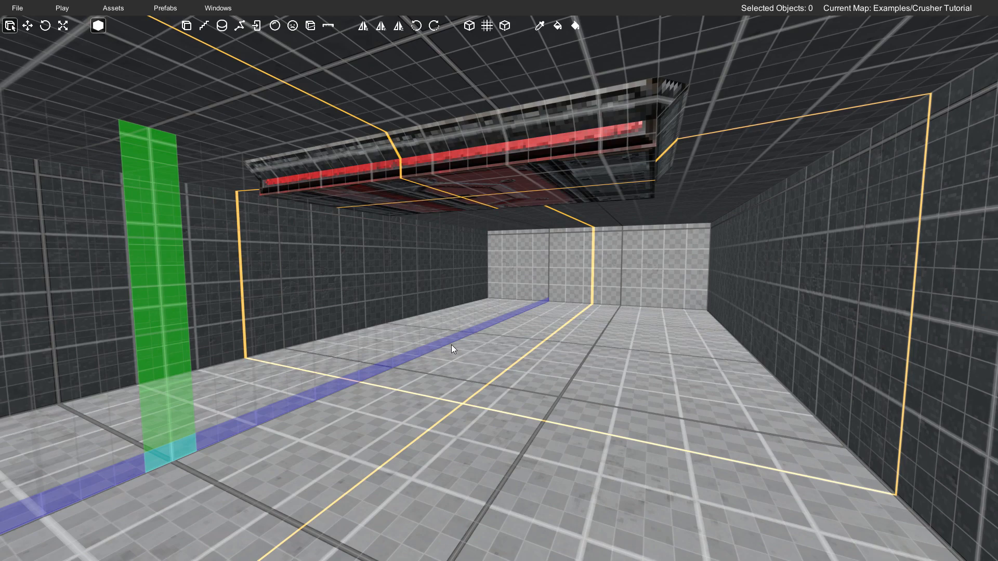
- Open the Function assets in the Asset Library and place a Mover on the floor near the crusher
click(114, 8)
click(123, 23)
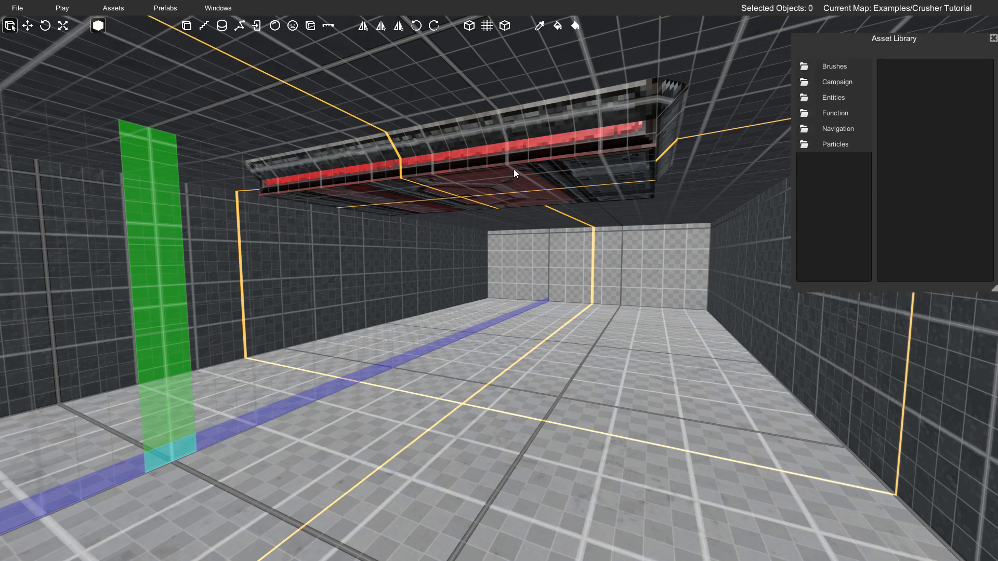
click(836, 113)
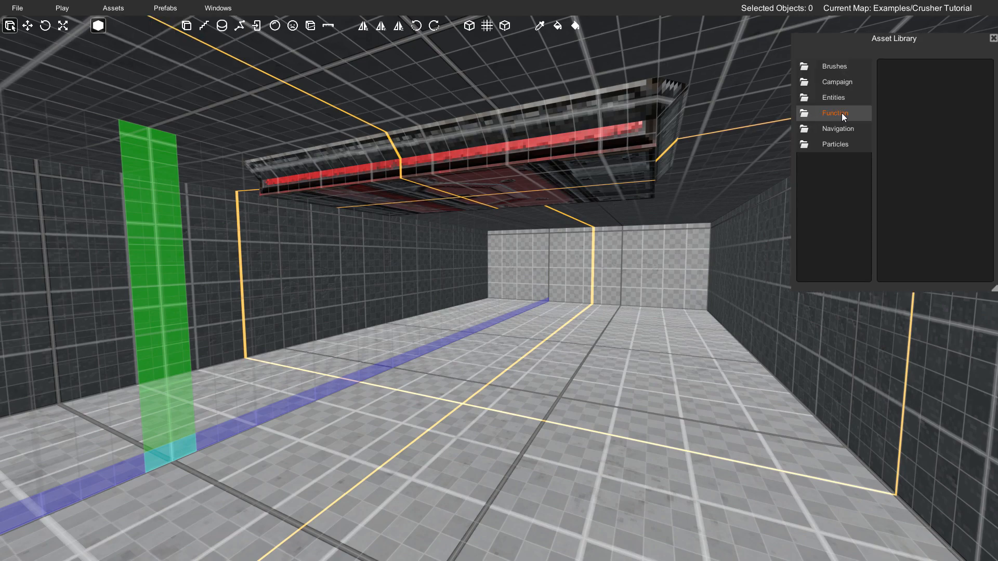
double_click(828, 114)
scroll(908, 167, down, 8)
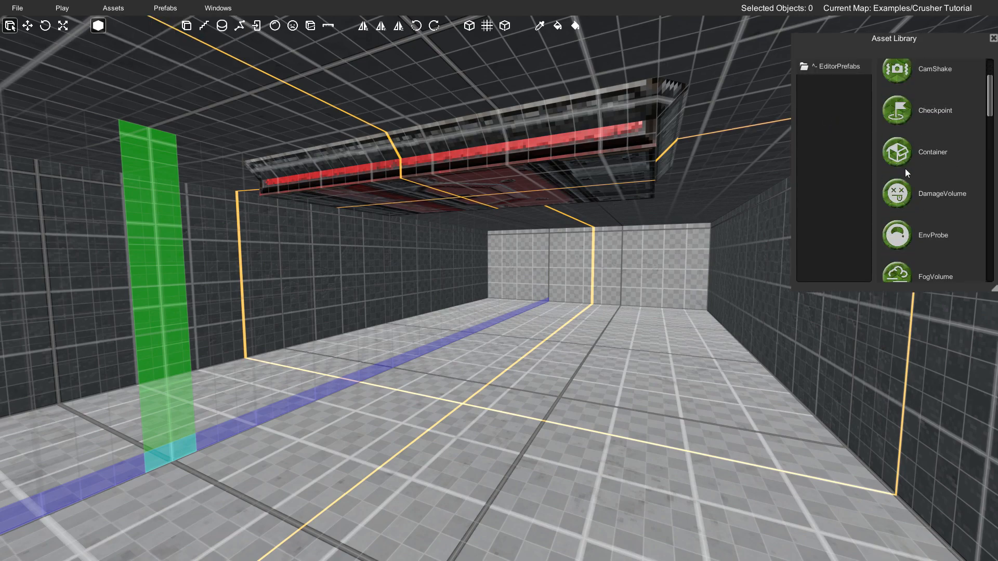
scroll(901, 173, down, 2)
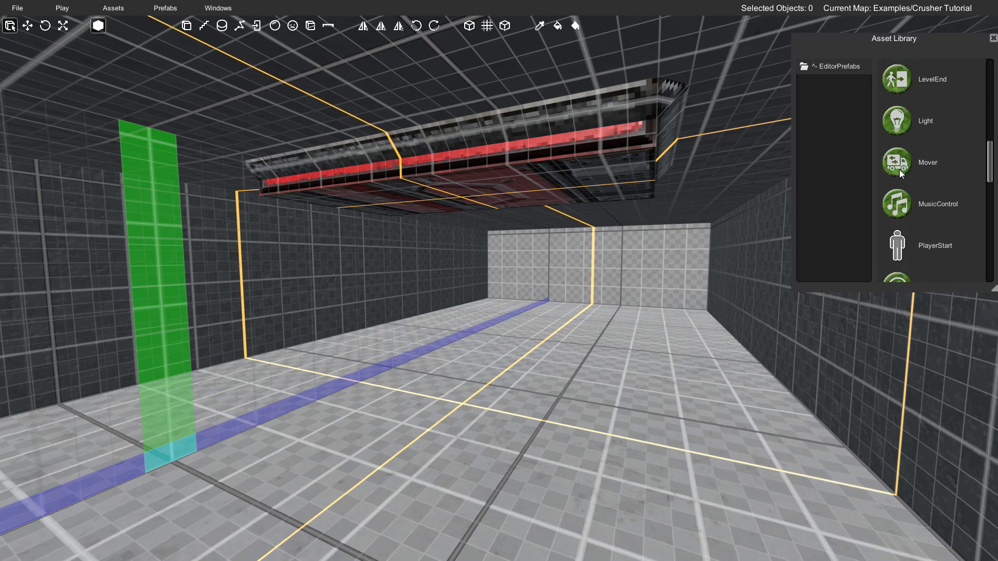
drag(898, 165, 456, 397)
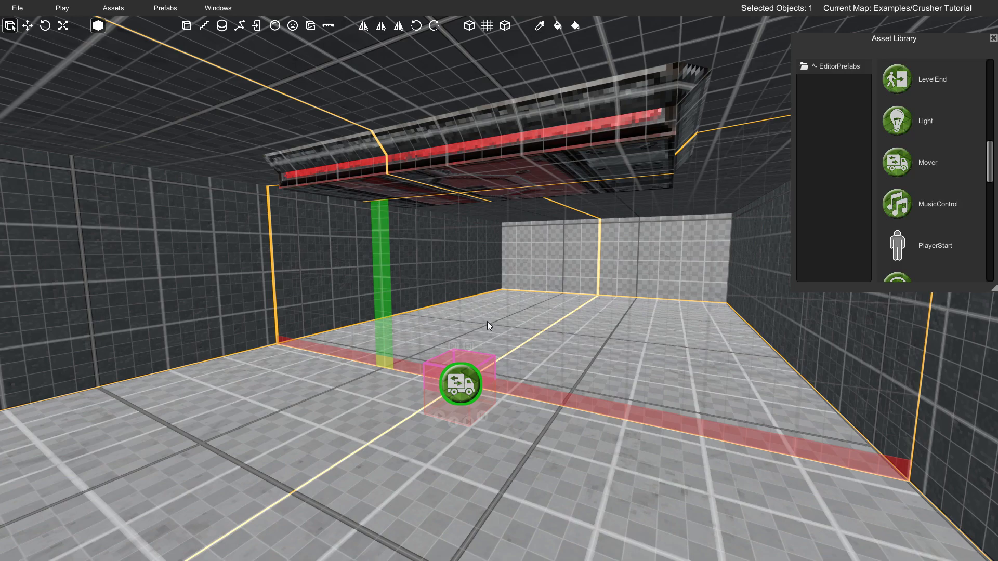
- Move the placed Mover up off the floor and beside the crusher, to about (2.5, 3.5, 6)
right_drag(483, 311, 476, 334)
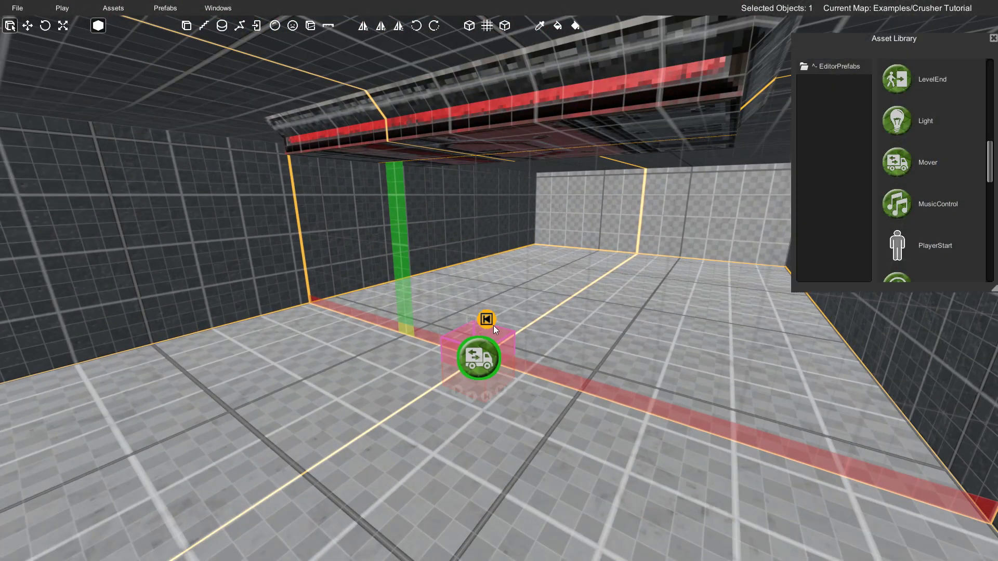
key(w)
drag(485, 323, 490, 244)
right_drag(490, 244, 555, 254)
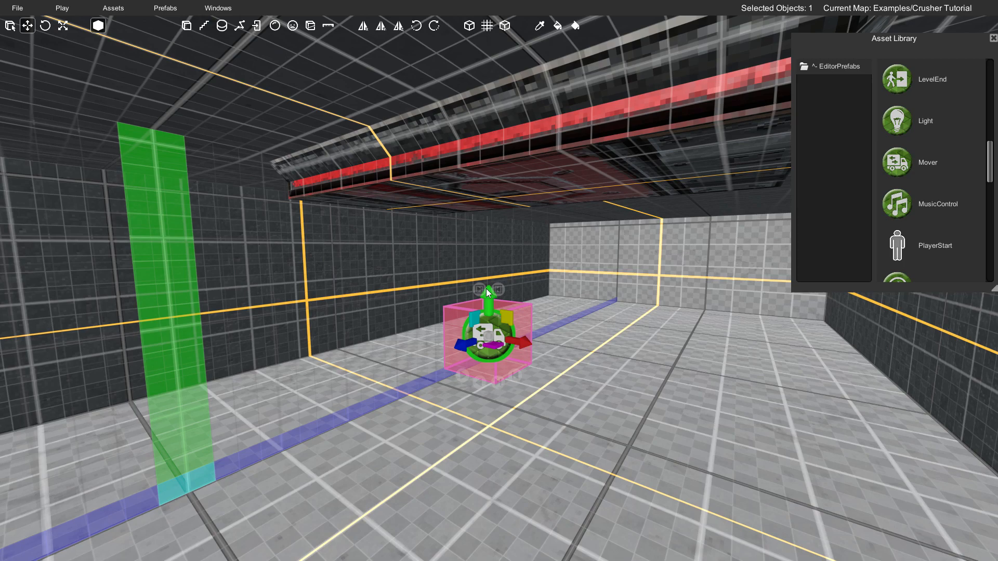
drag(488, 293, 489, 227)
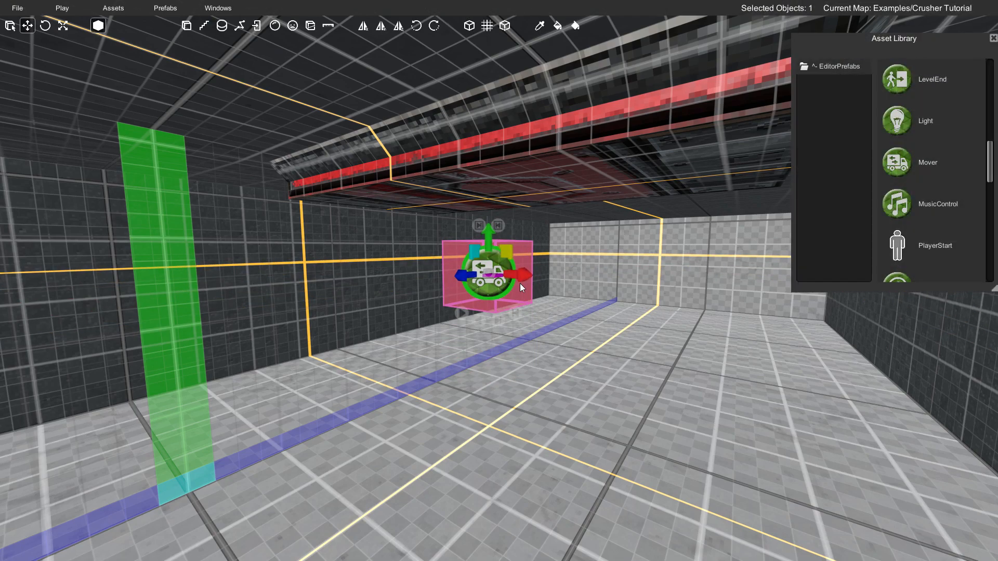
drag(520, 273, 551, 273)
right_drag(552, 273, 462, 275)
drag(442, 267, 538, 264)
right_drag(537, 264, 503, 266)
drag(503, 266, 567, 263)
- Select the crusher brush on the ceiling and show its properties in the Property Inspector
drag(522, 216, 517, 186)
right_drag(517, 186, 458, 239)
click(529, 230)
click(432, 217)
click(552, 246)
click(458, 240)
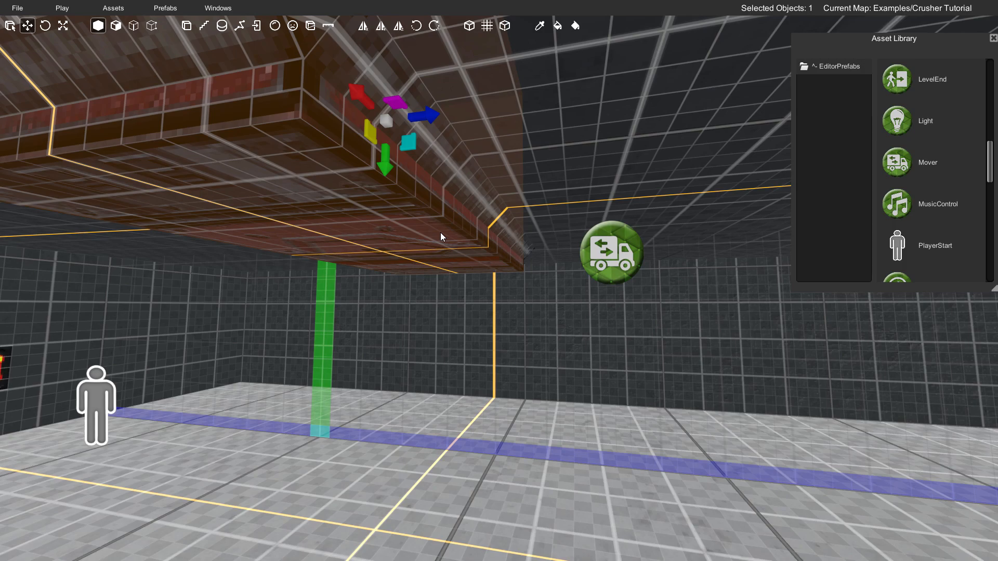
key(n)
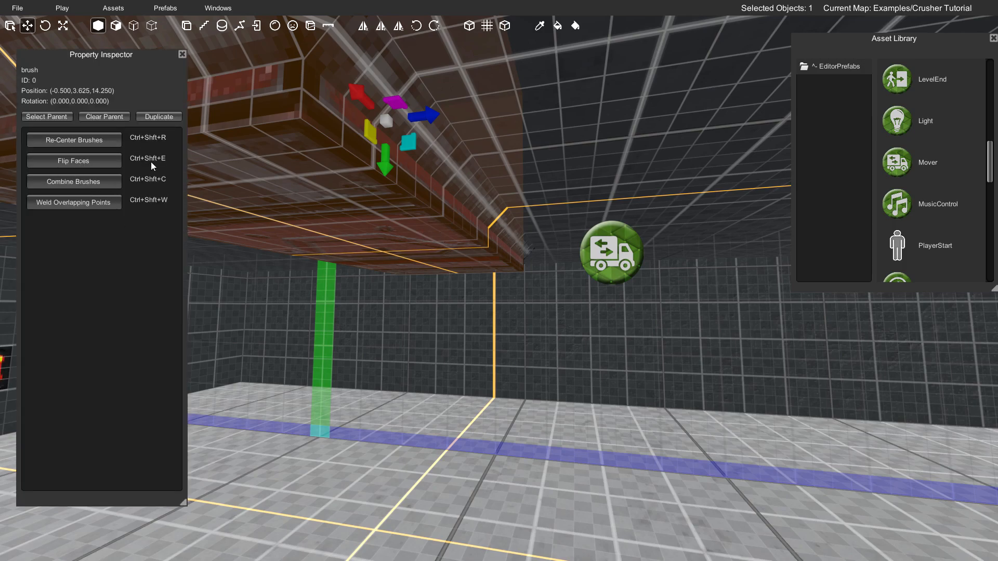
click(182, 54)
click(427, 255)
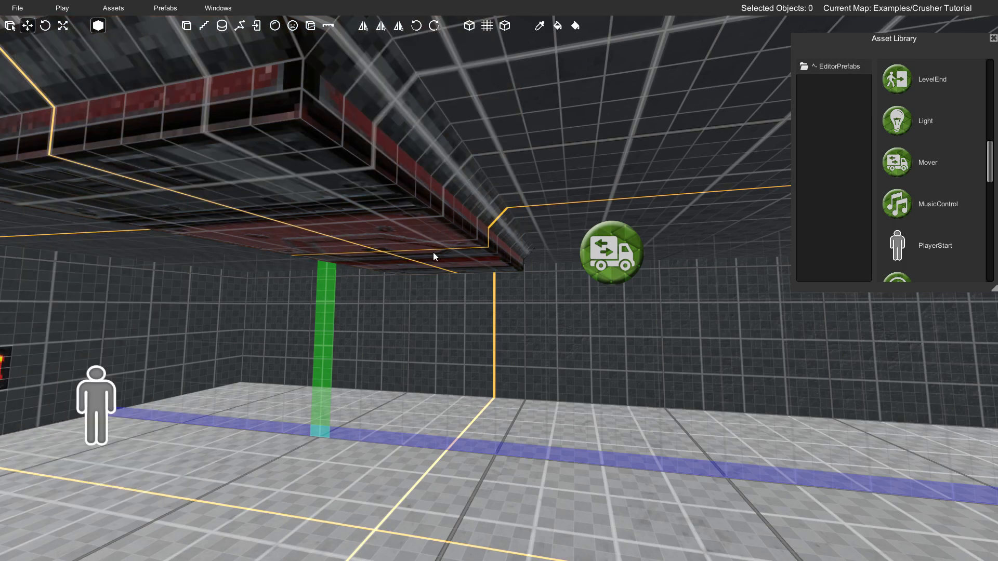
click(439, 219)
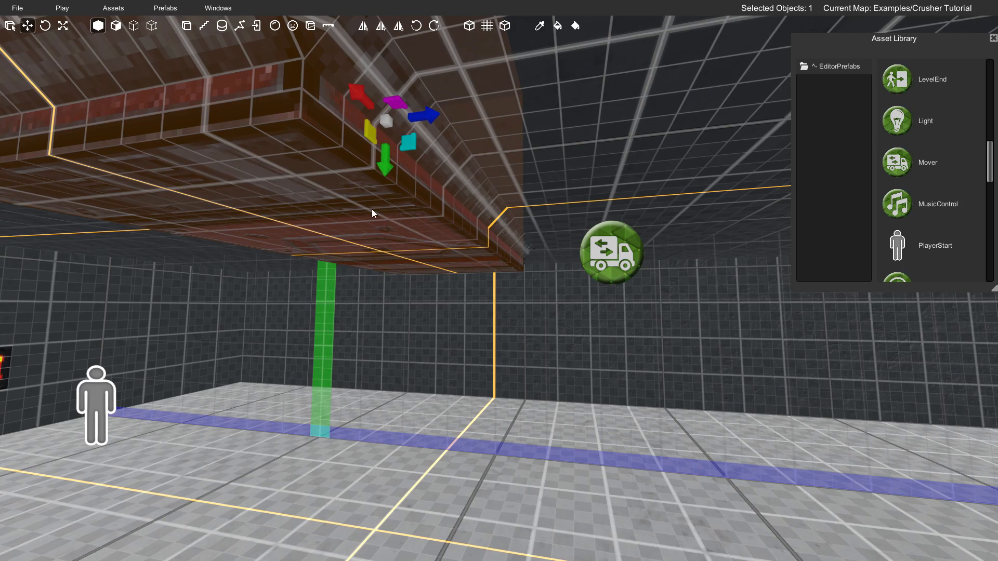
click(218, 8)
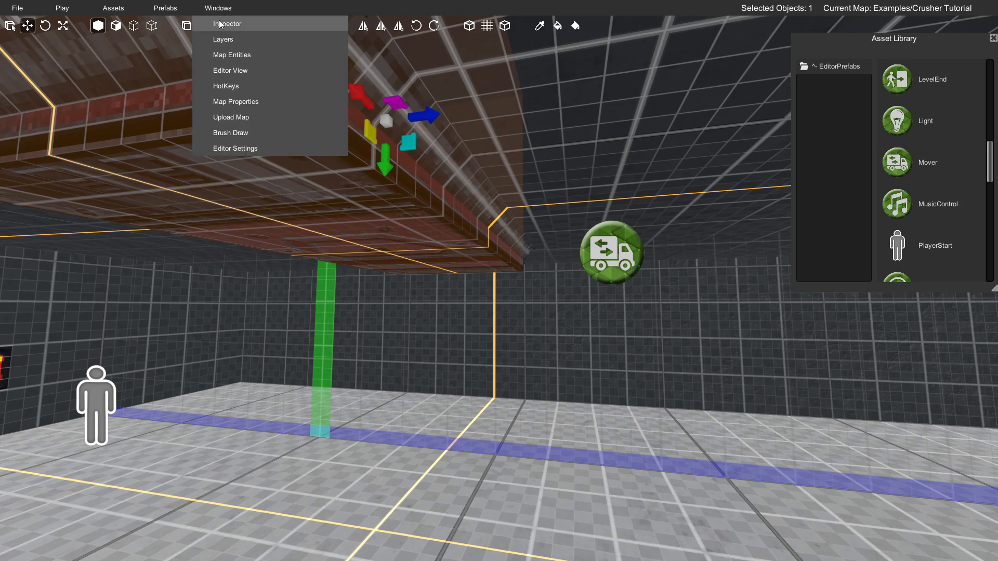
click(226, 24)
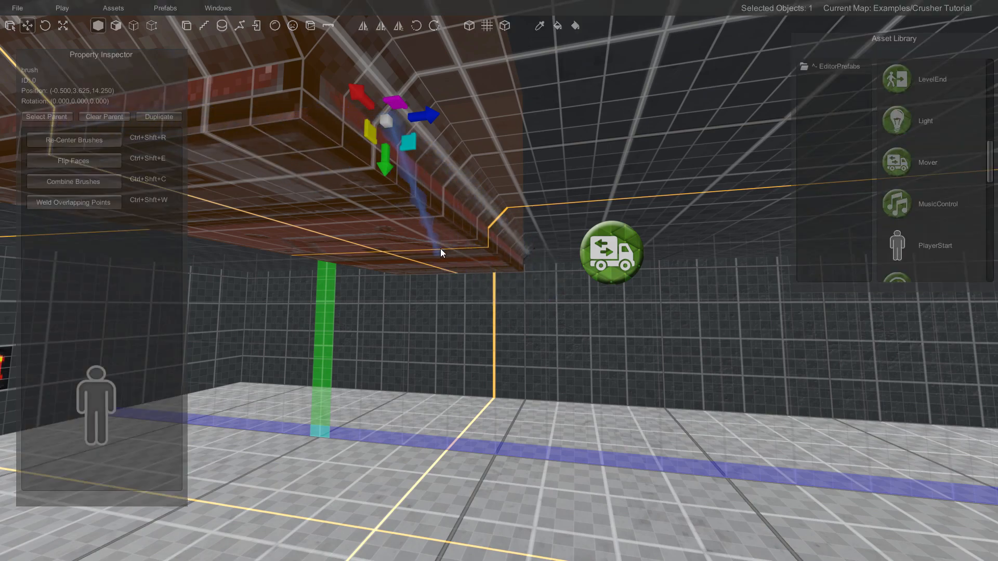
- Link the selected crusher brush to the Mover so that the Mover becomes its parent
mouse_move(603, 250)
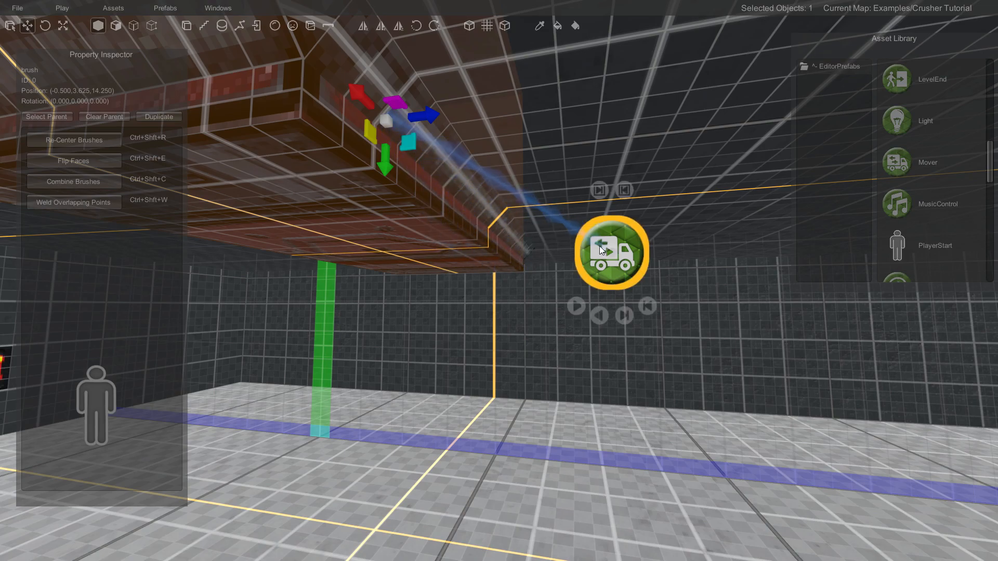
click(603, 249)
right_drag(514, 257, 515, 252)
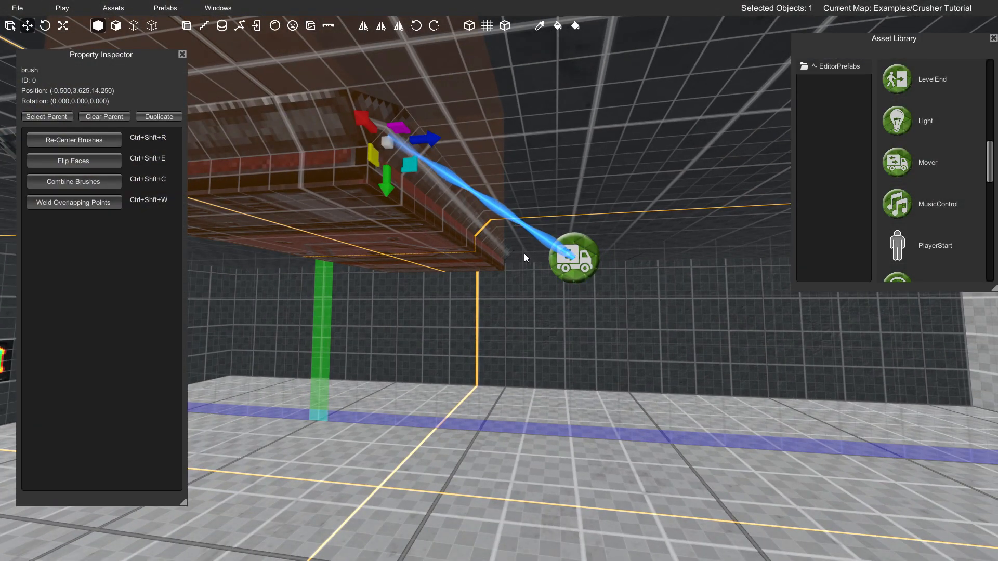
- Select the Mover and examine its properties and its placement relative to the crusher from several sides
mouse_move(588, 248)
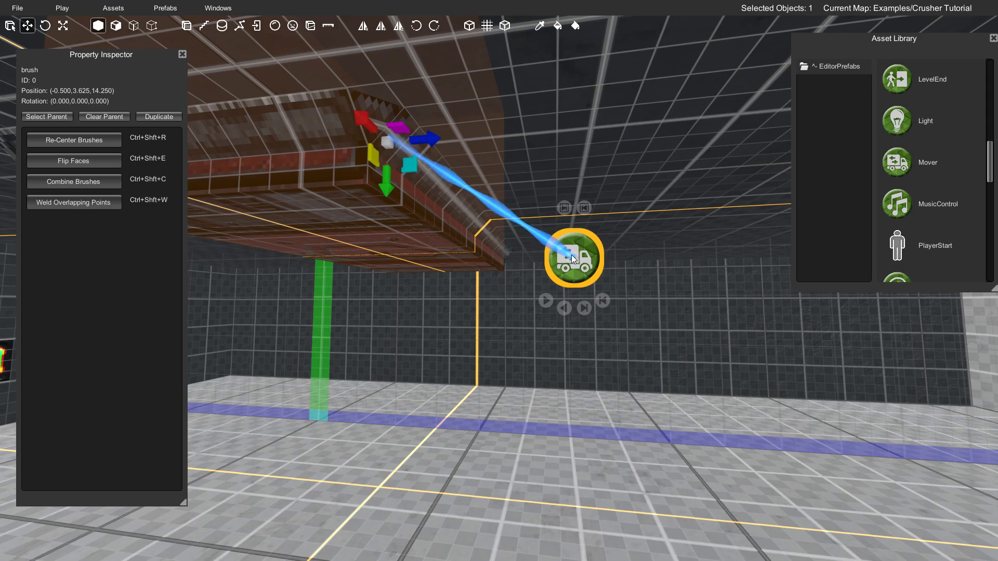
click(572, 254)
key(w)
key(d)
right_drag(564, 251, 584, 258)
right_drag(502, 263, 510, 239)
key(s)
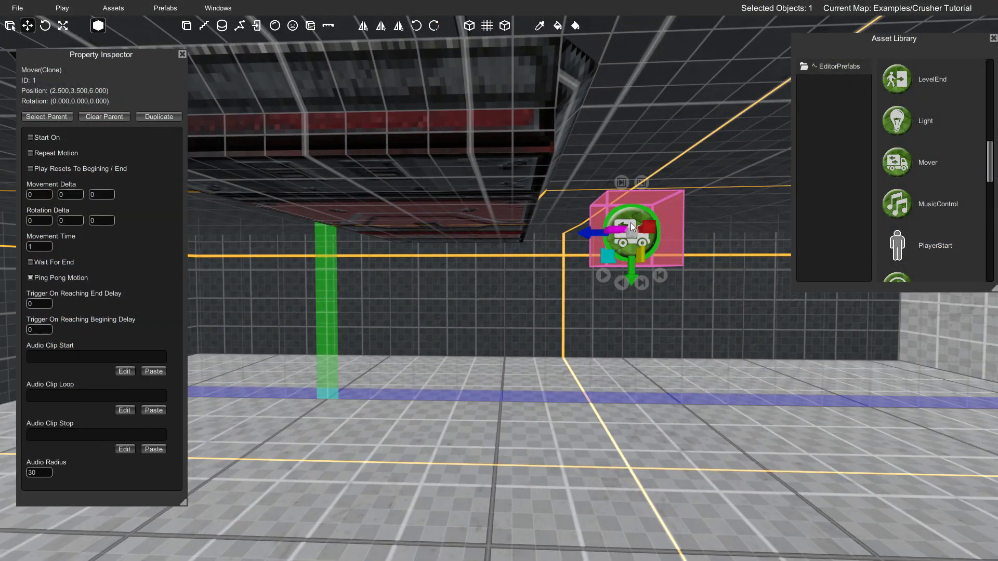
right_drag(473, 204, 503, 214)
key(a)
key(a)
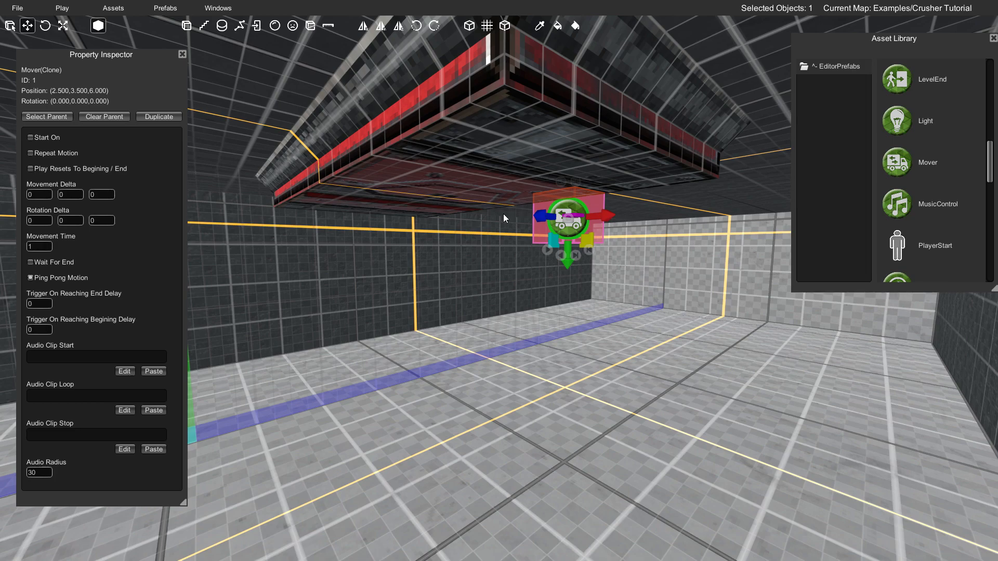
key(s)
right_drag(466, 236, 559, 233)
key(a)
key(w)
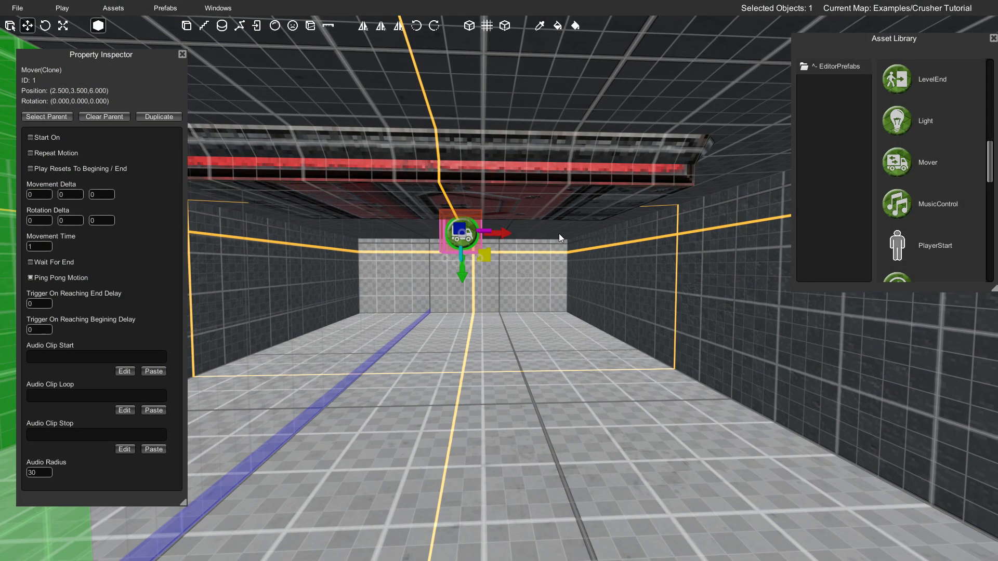
right_drag(557, 233, 529, 234)
click(529, 238)
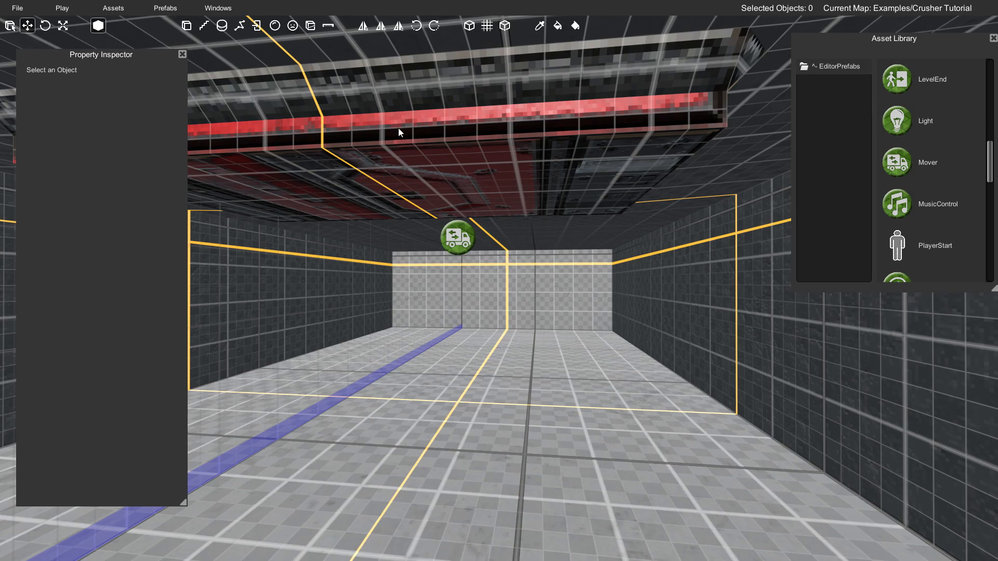
- Measure the vertical distance from the crusher's underside to the floor
click(327, 26)
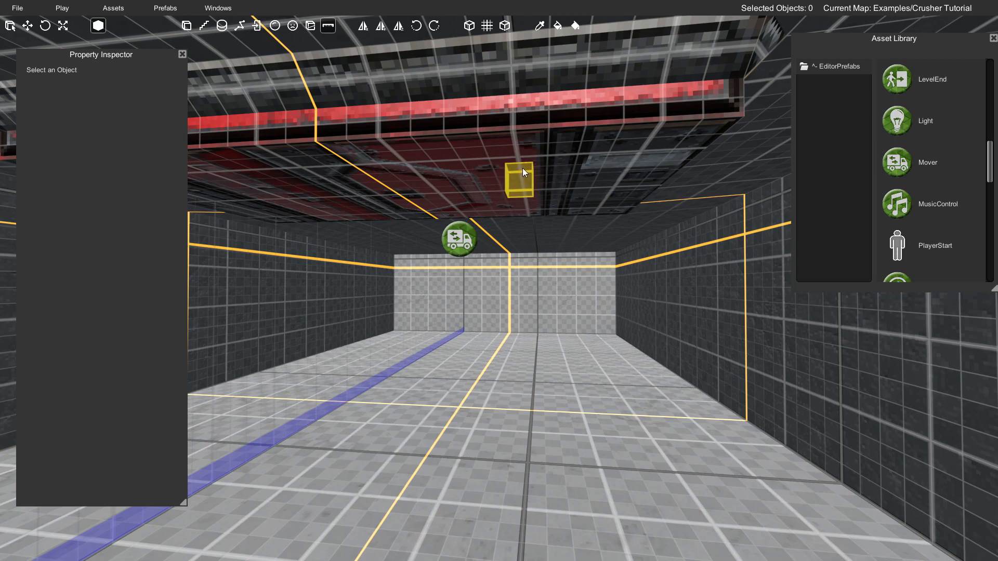
drag(523, 169, 525, 500)
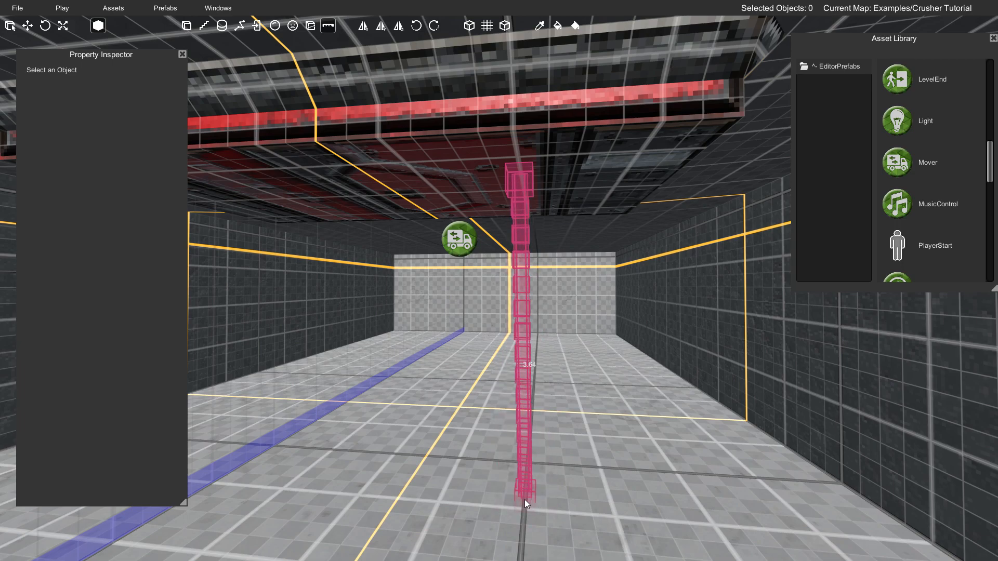
key(shift)
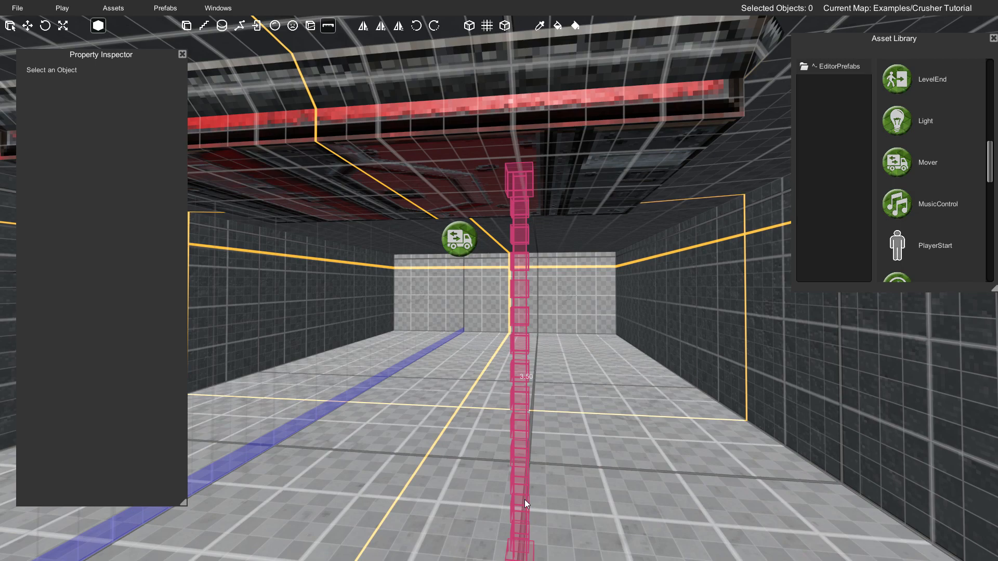
drag(525, 500, 526, 470)
- Set the Mover's Movement Delta to -3.50 on the vertical axis
right_drag(526, 470, 504, 326)
right_drag(559, 284, 579, 292)
click(528, 269)
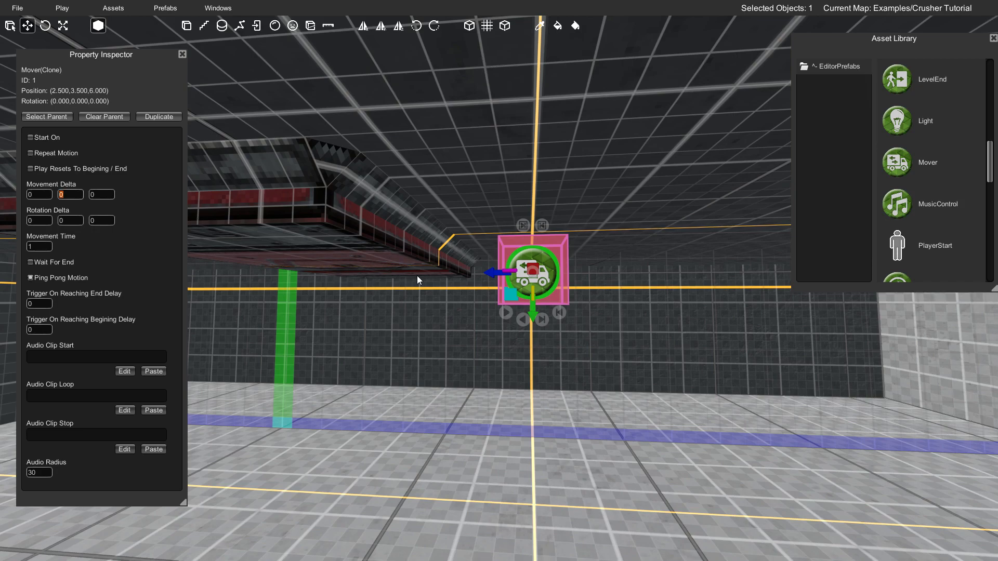
text(-3.50)
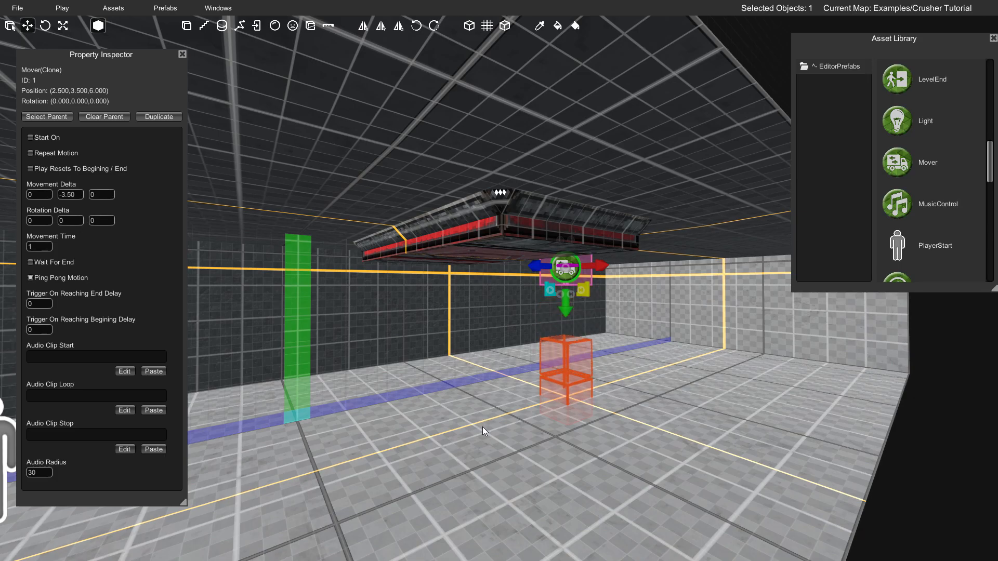
right_drag(483, 253, 438, 280)
key(w)
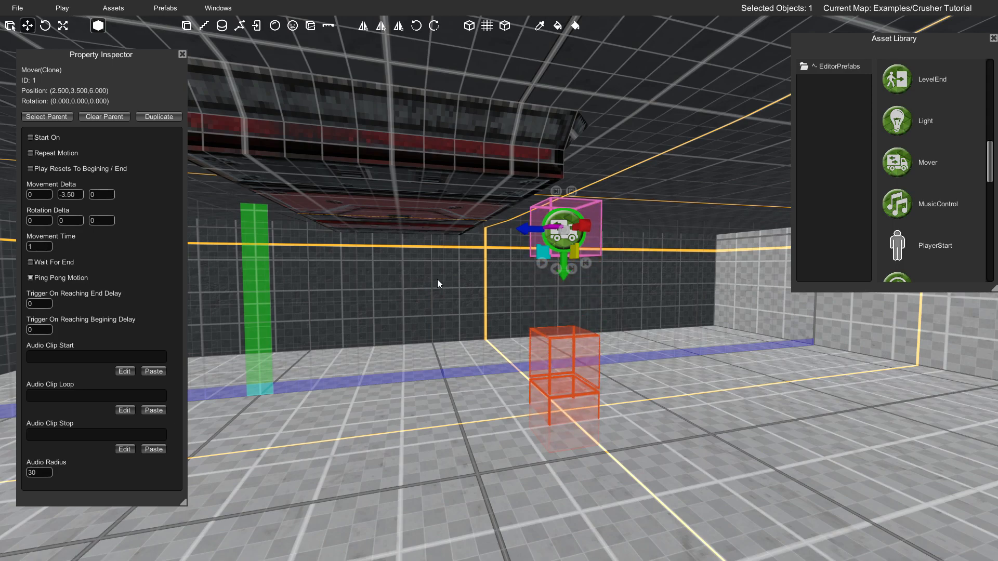
- Turn on Repeat Motion and Start On for the Mover
click(49, 153)
mouse_move(349, 255)
right_down()
mouse_move(378, 259)
mouse_move(367, 256)
right_up()
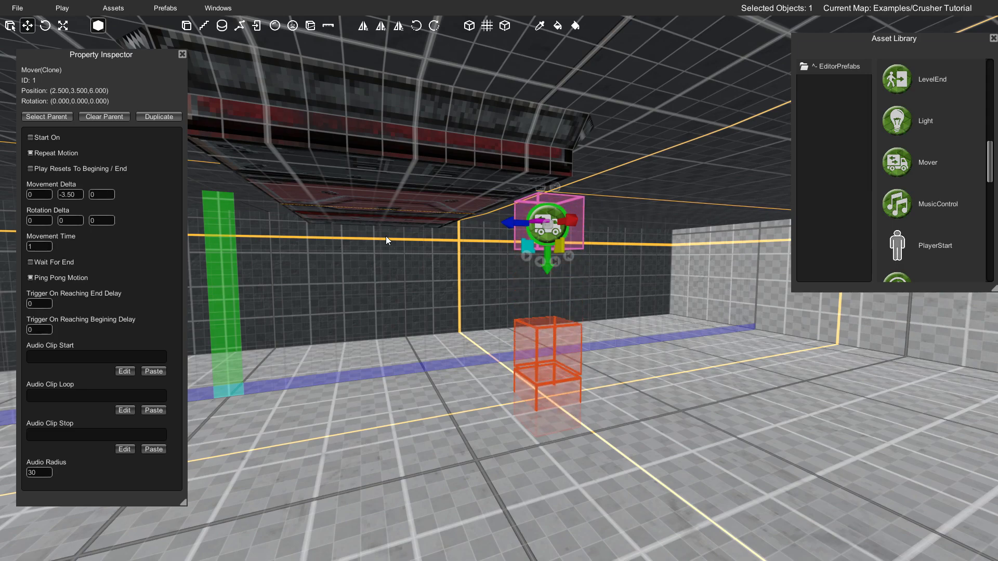
right_drag(386, 236, 420, 251)
key(s)
key(w)
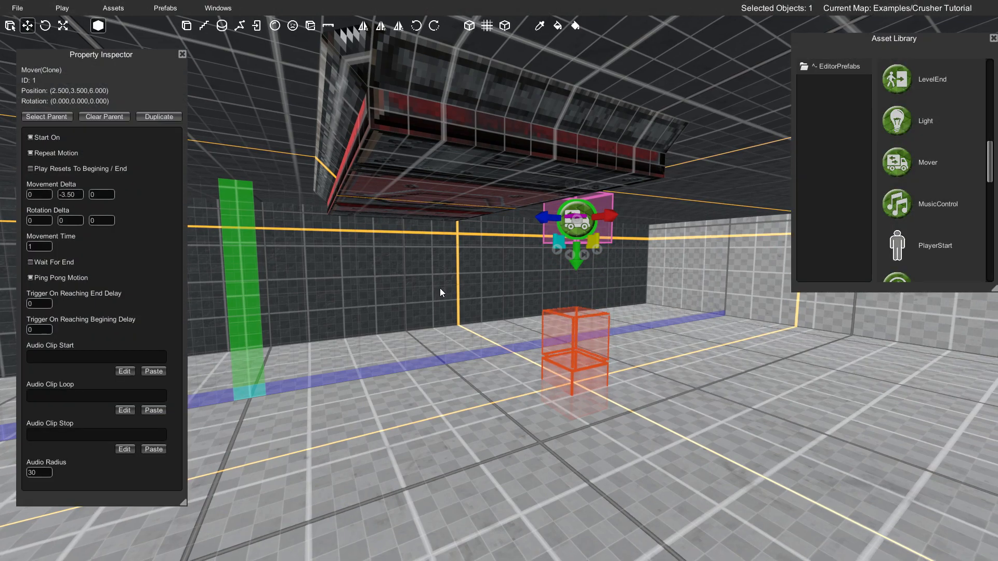
- Save the map, play-test the crusher's motion in the game, and return to the editor
key(ctrl+s)
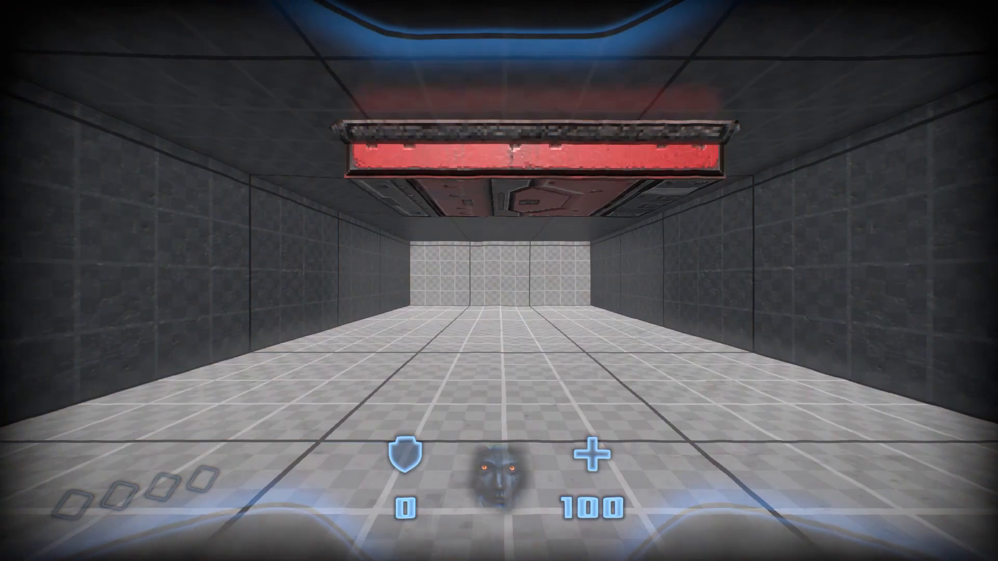
key(a)
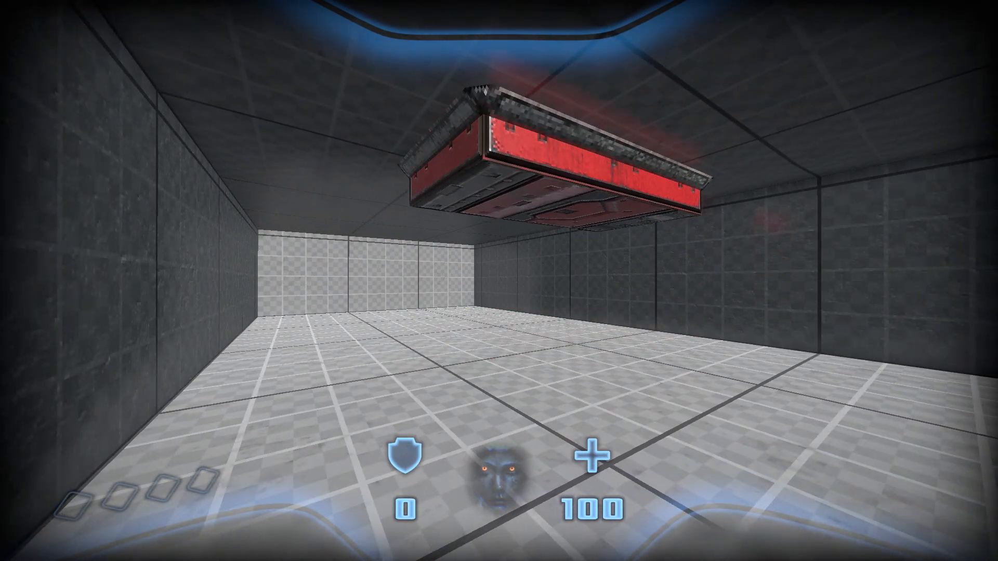
key(Escape)
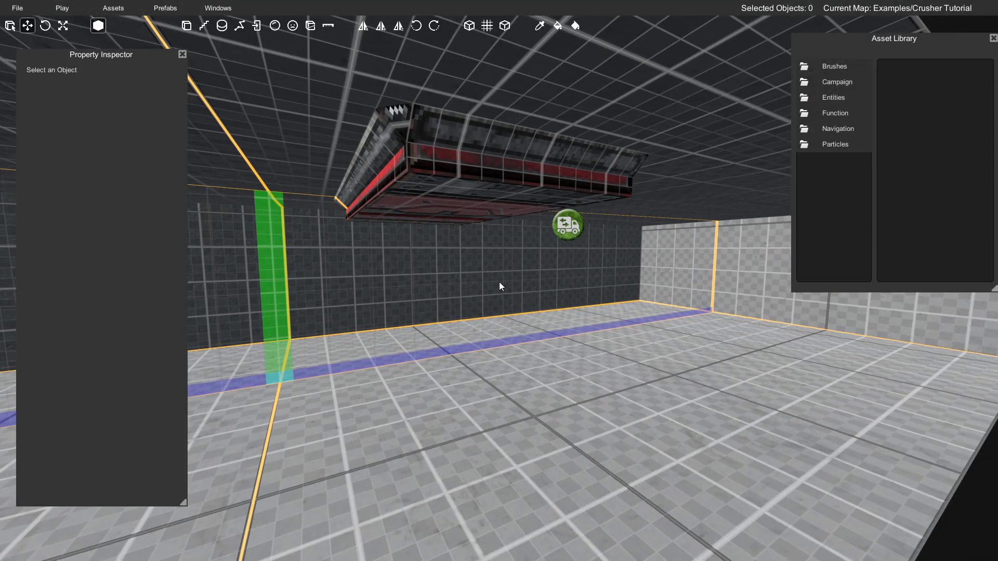
- Draw a damage volume about 3.50 by 1.75 with a height of 0.25 on the floor in front of the crusher
key(w)
mouse_move(480, 286)
right_down()
mouse_move(470, 283)
mouse_move(507, 283)
mouse_move(496, 283)
mouse_move(500, 231)
mouse_move(497, 258)
mouse_move(474, 277)
right_up()
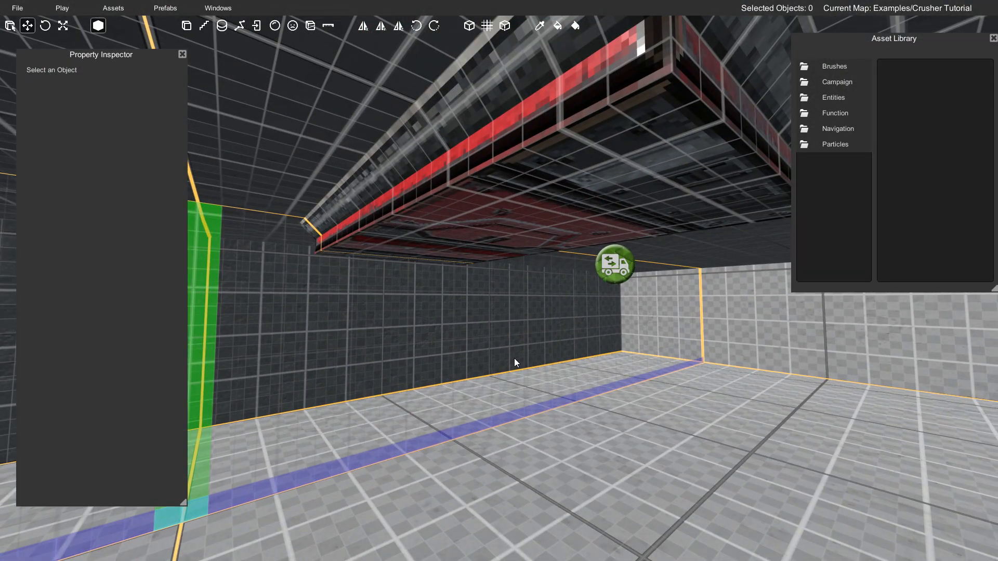
key(s)
right_drag(482, 384, 475, 365)
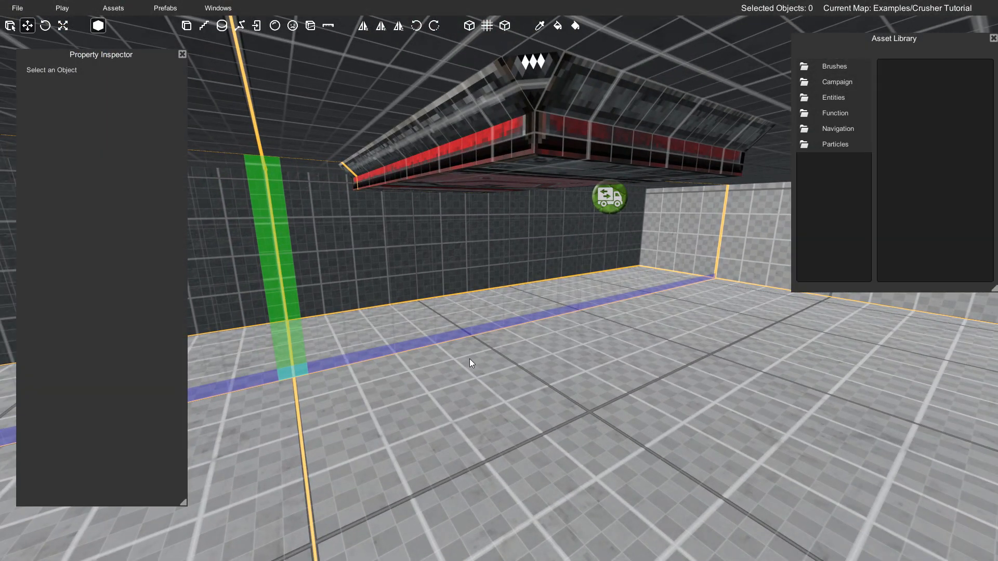
click(294, 25)
key(w)
right_drag(549, 304, 669, 353)
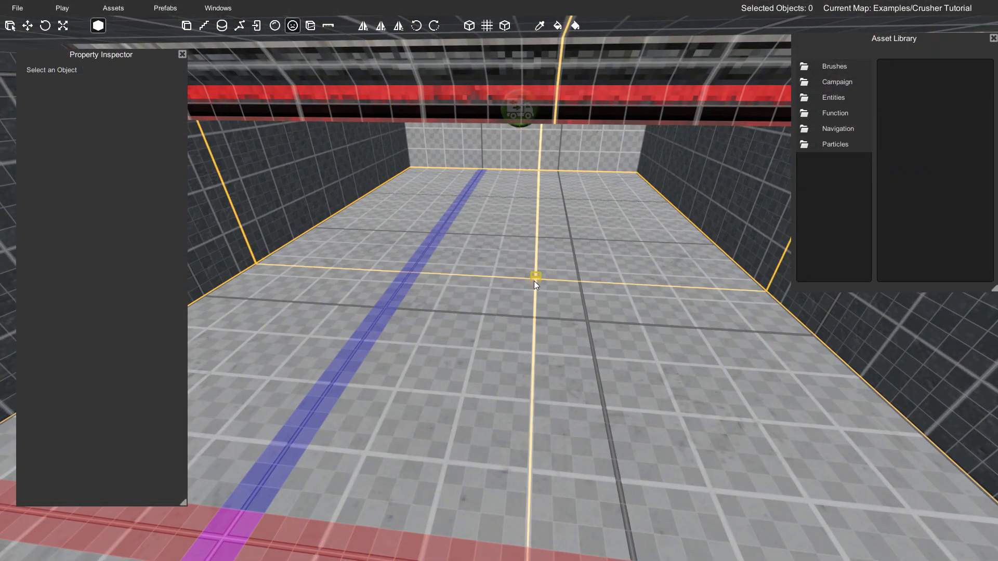
right_drag(463, 302, 499, 327)
key(s)
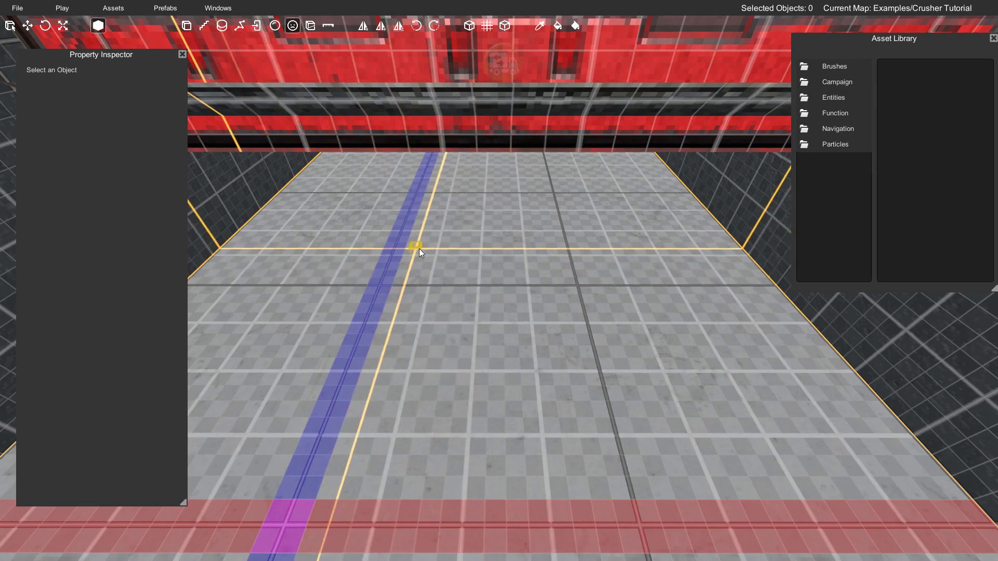
drag(419, 248, 585, 302)
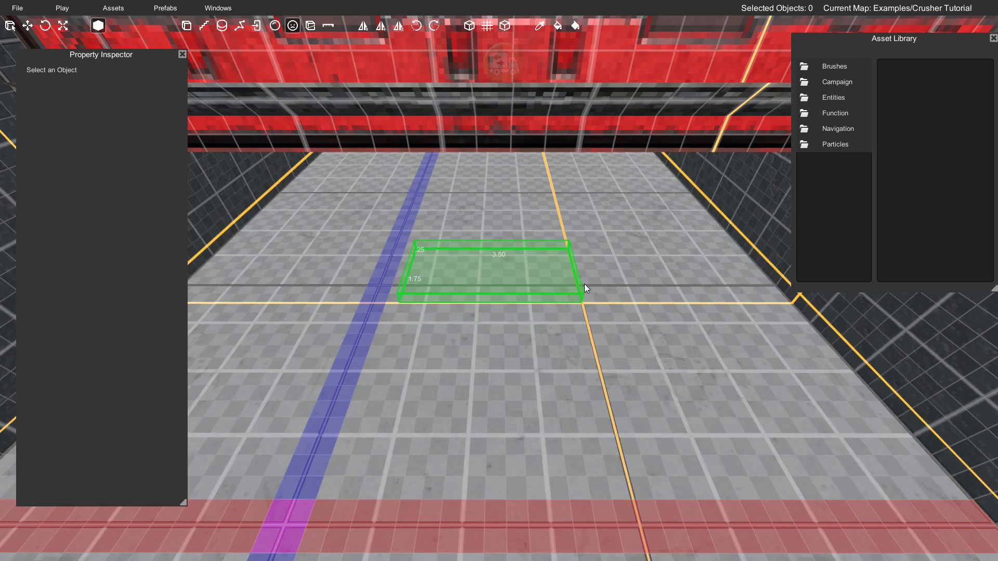
click(584, 284)
- Raise the damage volume from the floor to the underside of the crusher, at a height of about 3.625
key(w)
right_drag(584, 284, 575, 218)
key(s)
key(w)
key(s)
key(w)
key(w)
right_drag(491, 267, 466, 245)
key(s)
key(s)
right_drag(525, 270, 516, 341)
key(w)
drag(502, 332, 514, 107)
key(s)
mouse_move(520, 192)
right_down()
mouse_move(522, 169)
mouse_move(495, 189)
mouse_move(504, 199)
right_up()
key(s)
key(w)
key(s)
key(w)
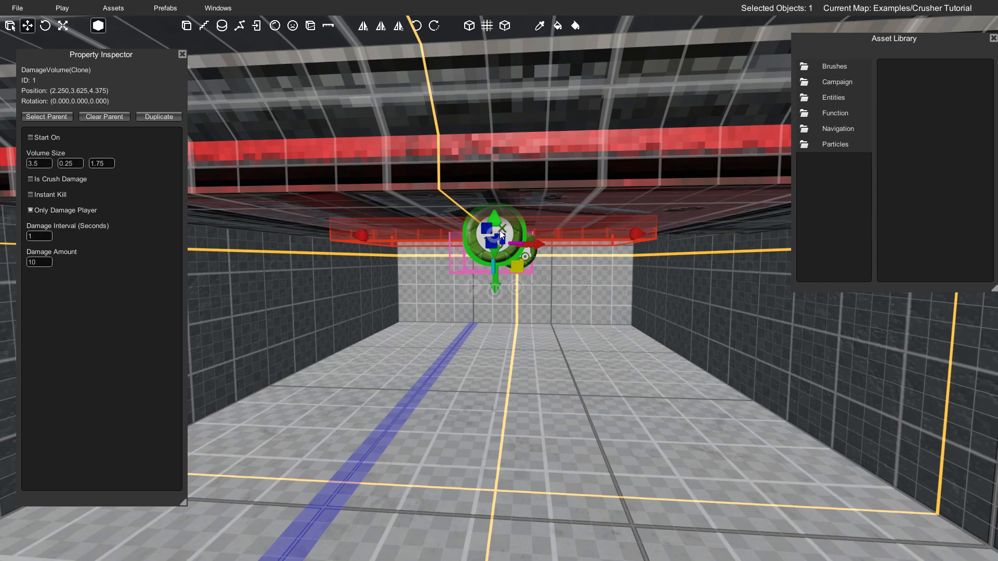
- Move the damage volume beneath the crusher to about (3, 3.5, 3) and widen it to 5 units
drag(500, 233, 502, 244)
right_drag(517, 252, 320, 245)
key(d)
drag(503, 242, 391, 239)
right_drag(391, 239, 555, 185)
key(a)
key(w)
key(w)
key(s)
key(w)
drag(526, 269, 653, 220)
right_drag(673, 216, 664, 192)
key(w)
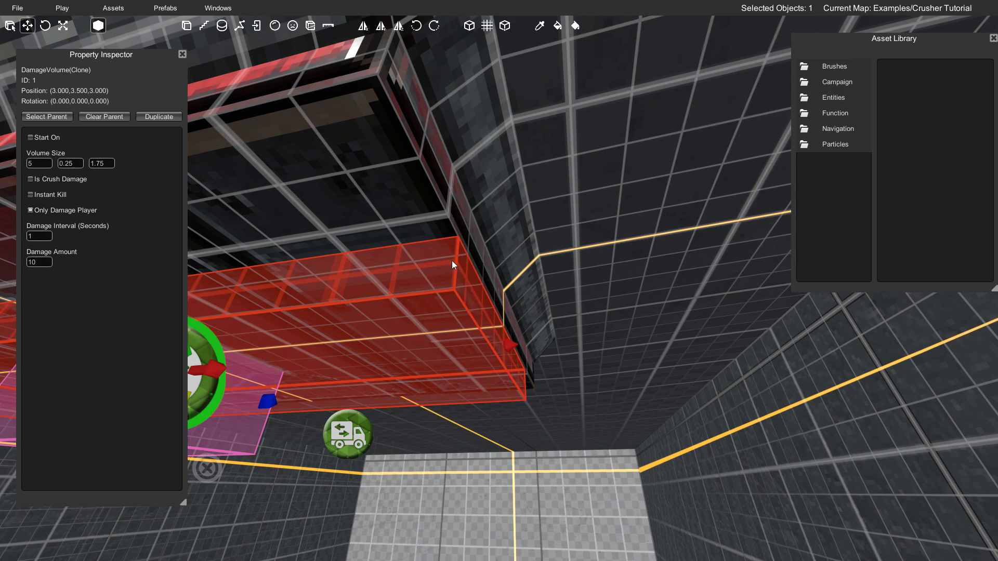
- Pull the damage volume's side inward to reduce its width to 4.75, keeping it within the crusher's edge
drag(514, 348, 485, 340)
key(w)
right_drag(453, 284, 553, 272)
key(w)
key(s)
key(s)
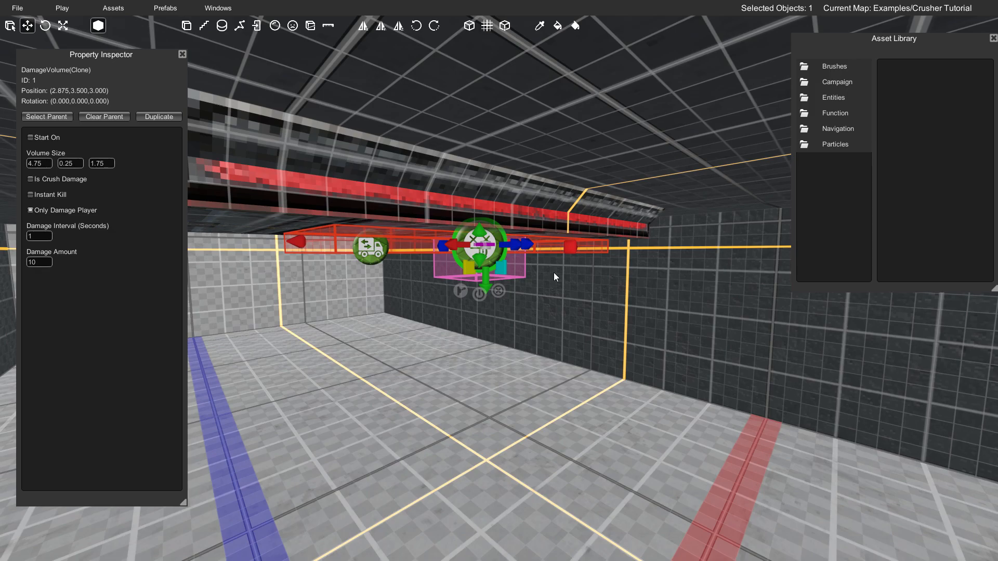
- Resize the damage volume to 5.5 × 0.25 × 2.5, centred at (2.5, 3.5, 3), to cover the crusher's underside
key(d)
right_drag(559, 277, 422, 276)
drag(487, 287, 525, 281)
key(Down)
right_drag(525, 281, 433, 276)
drag(405, 222, 517, 226)
right_drag(517, 221, 505, 223)
right_drag(622, 252, 423, 253)
drag(422, 253, 461, 266)
right_drag(461, 266, 419, 263)
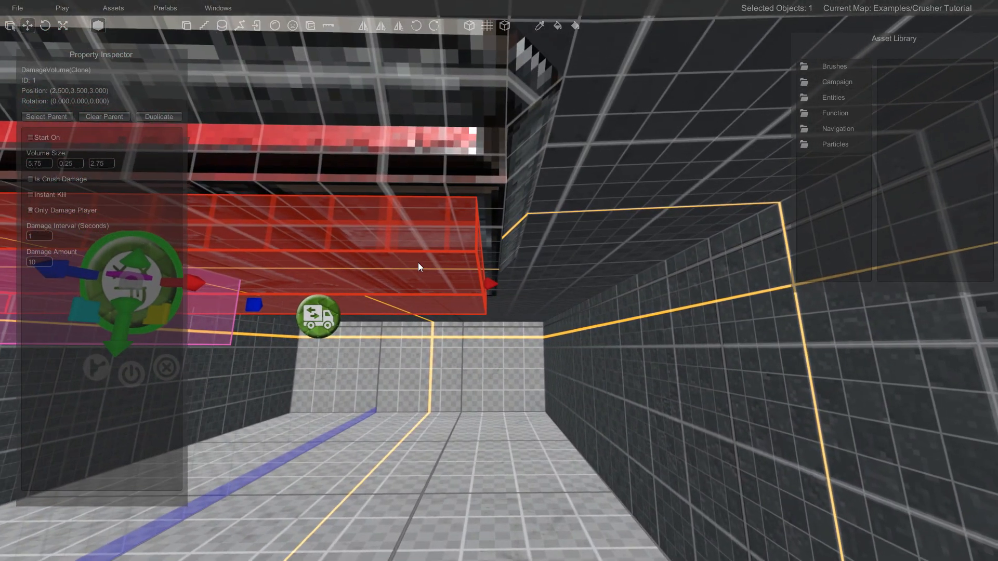
right_drag(491, 270, 475, 274)
drag(531, 275, 516, 275)
right_drag(519, 273, 572, 185)
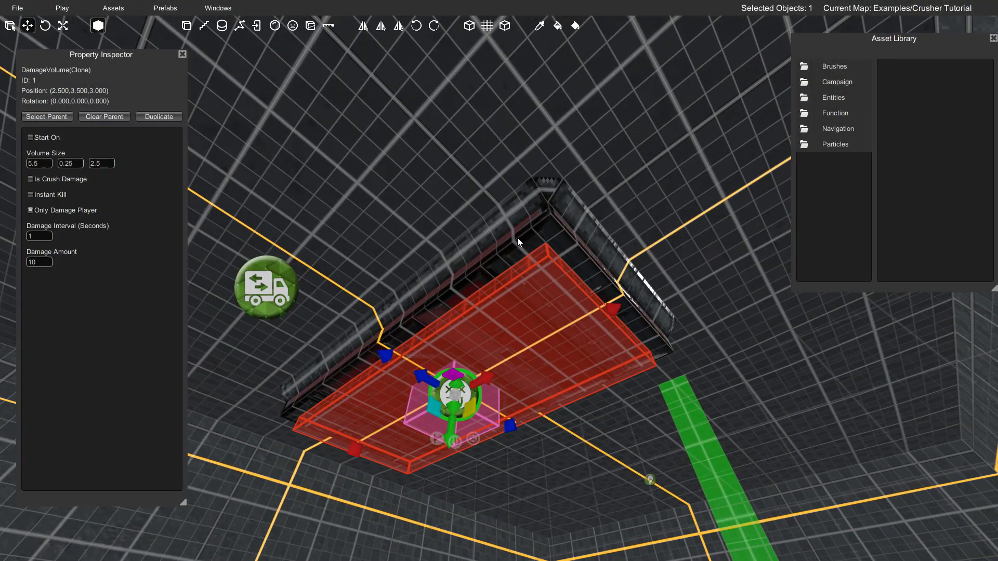
right_drag(582, 269, 276, 425)
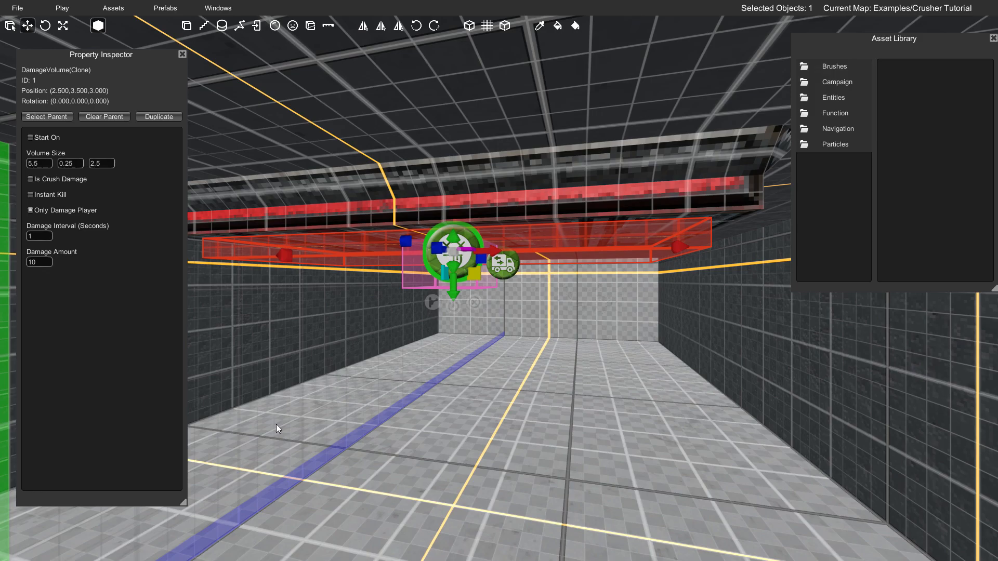
- Set the Mover as the damage volume's parent
right_drag(276, 424, 560, 322)
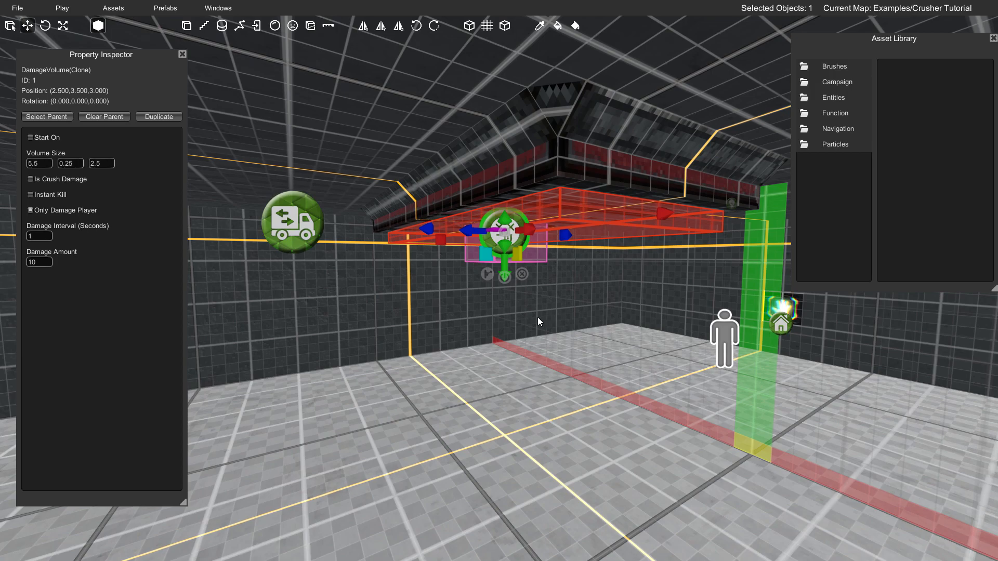
right_drag(442, 239, 482, 247)
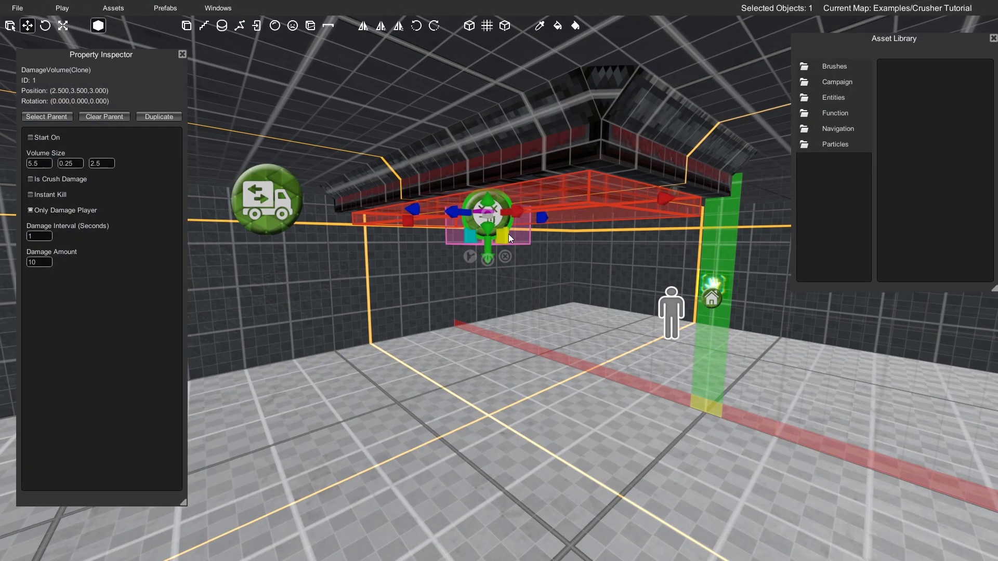
right_drag(488, 211, 467, 211)
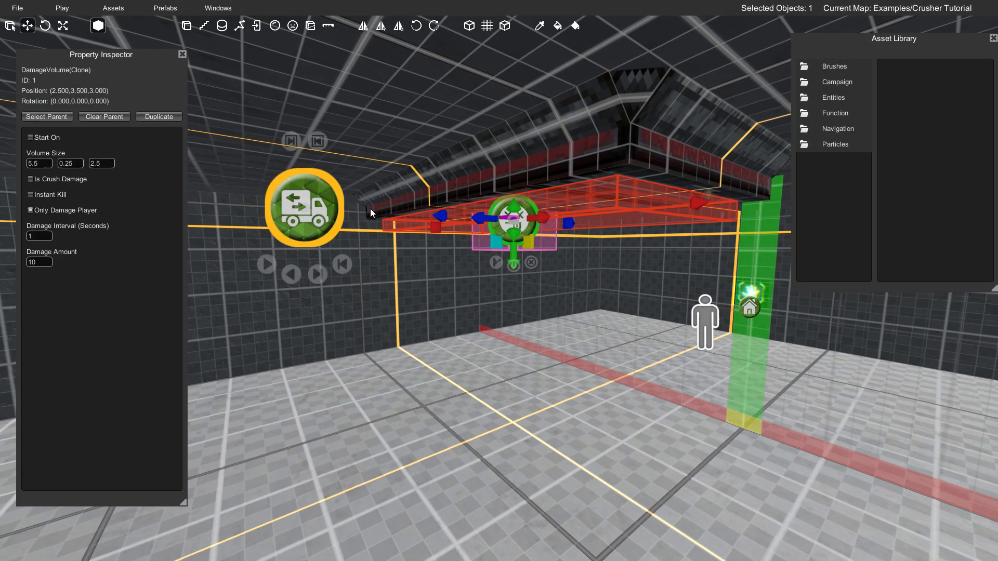
right_drag(357, 208, 509, 198)
click(532, 173)
mouse_move(444, 178)
right_down()
mouse_move(485, 145)
mouse_move(501, 172)
mouse_move(472, 225)
right_up()
click(469, 296)
right_drag(469, 296, 466, 299)
right_drag(451, 263, 454, 252)
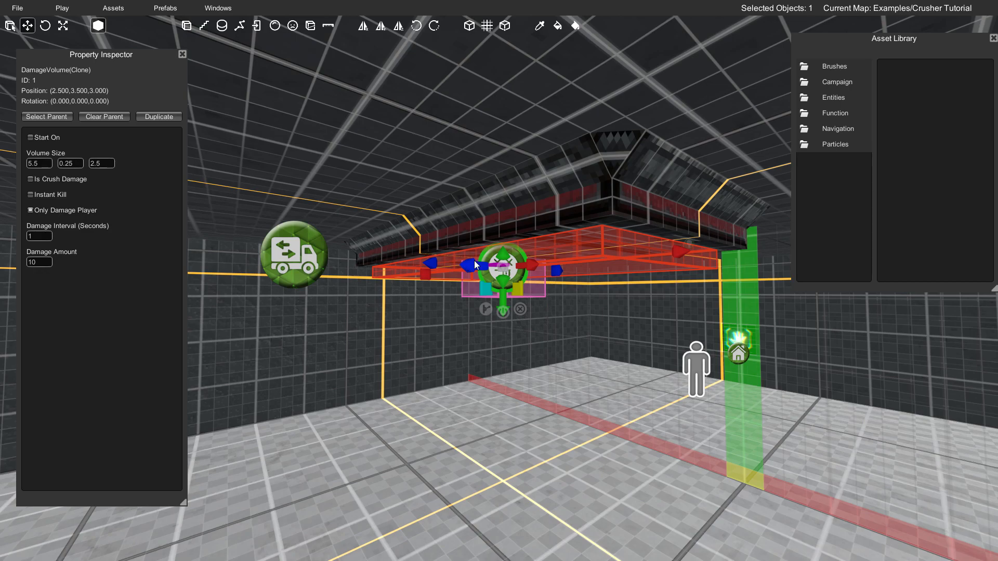
click(47, 117)
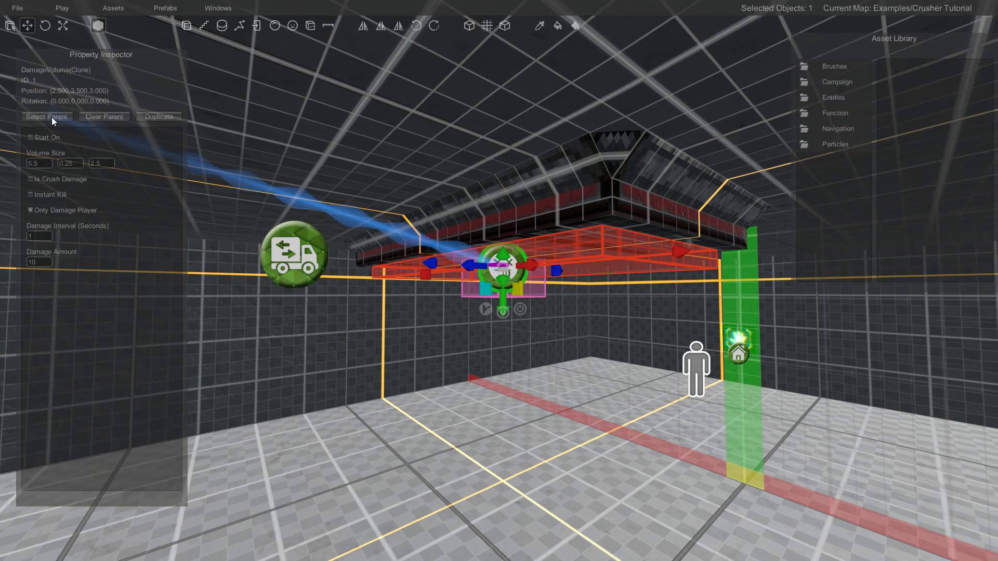
click(290, 247)
- Compare the parent links of the damage volume and the crusher brush to the Mover
click(414, 263)
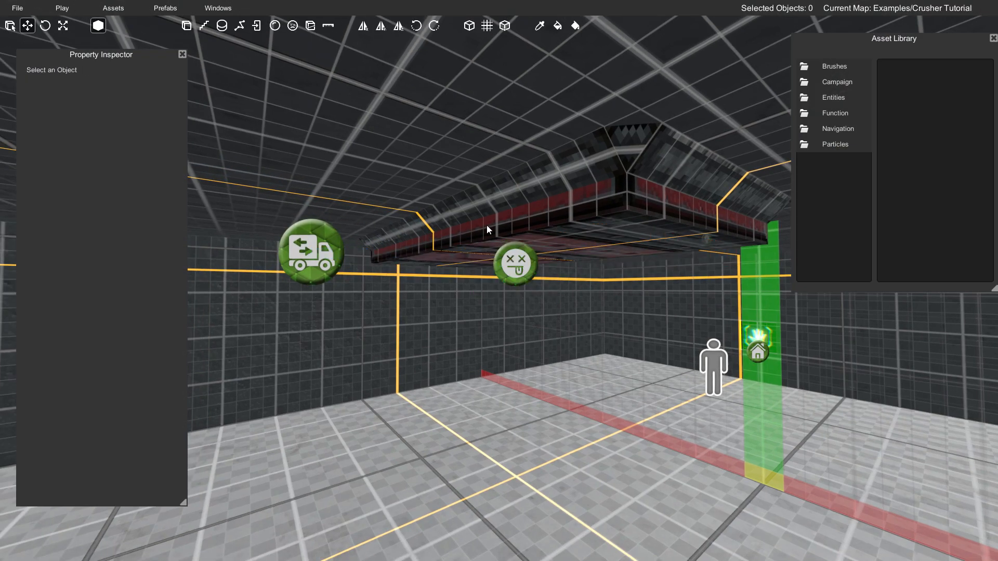
click(502, 216)
click(515, 268)
click(536, 215)
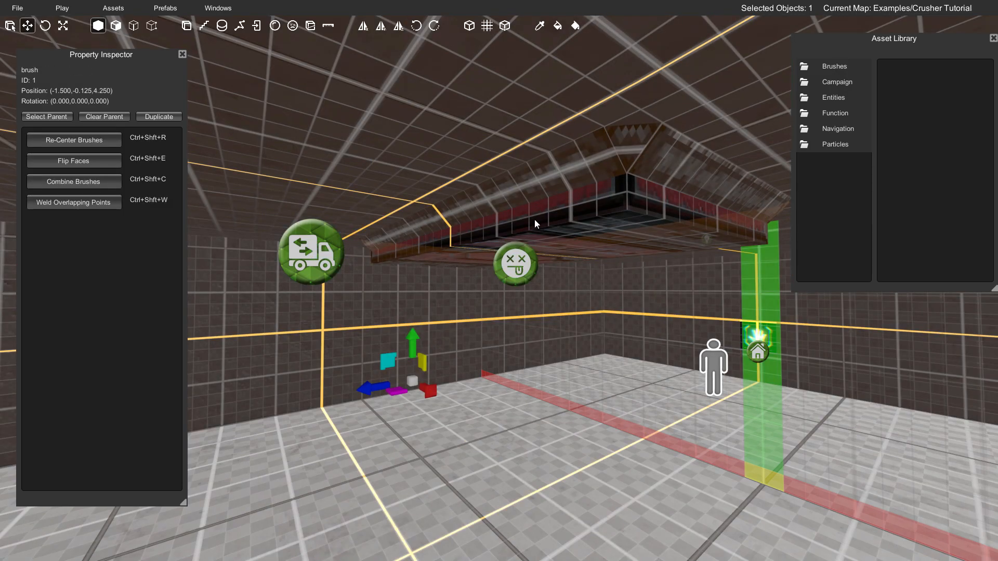
click(534, 219)
click(509, 267)
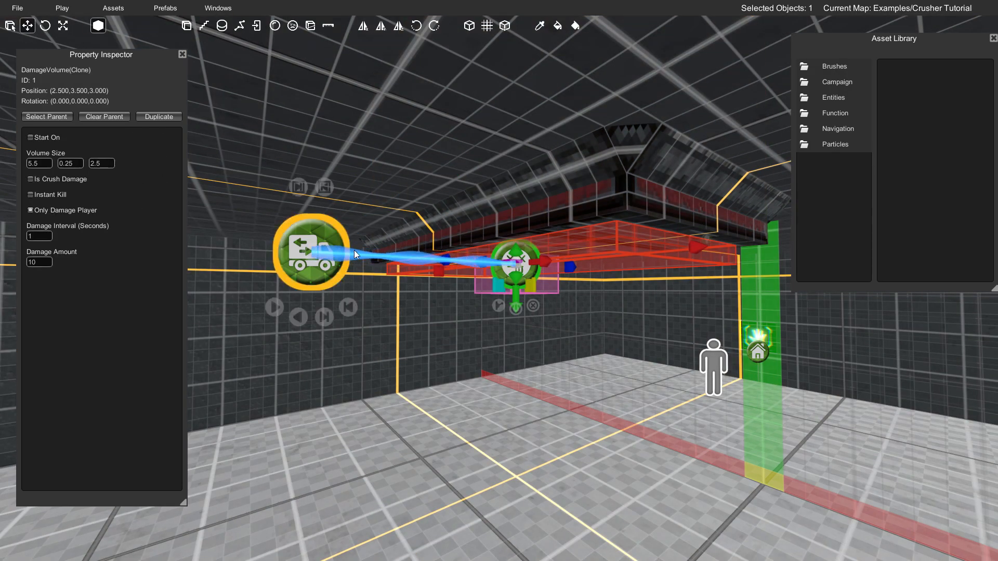
click(490, 214)
click(507, 232)
click(516, 258)
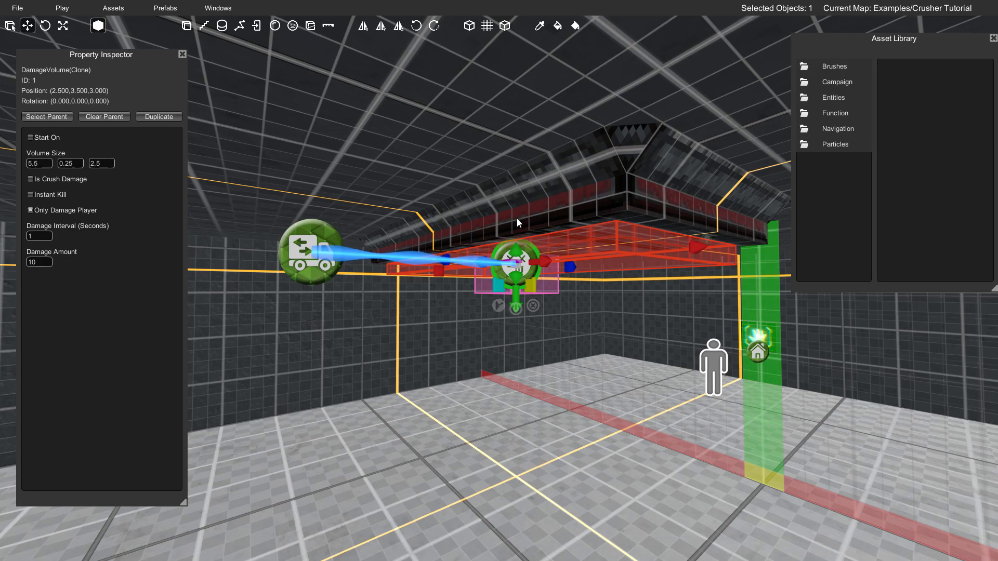
click(516, 219)
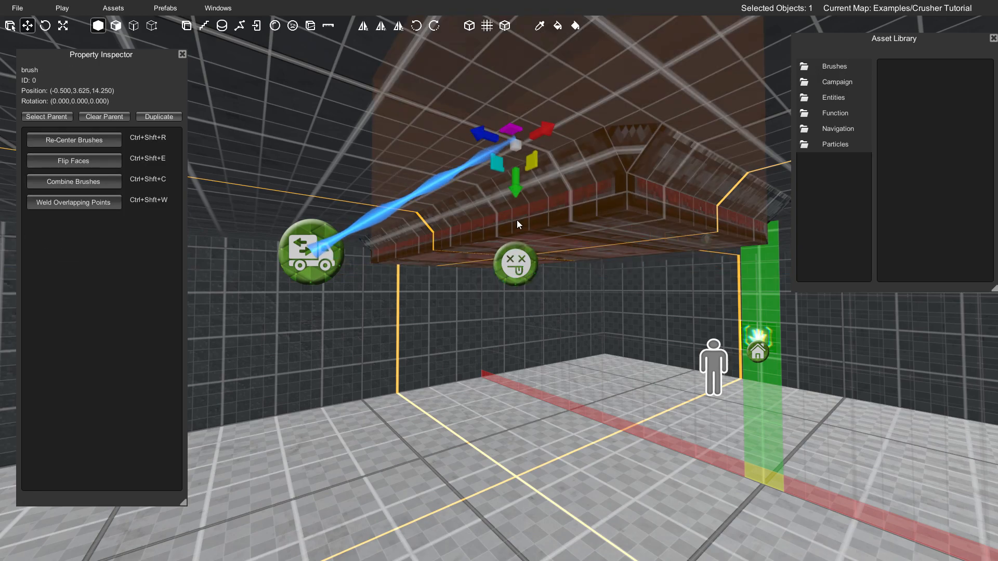
- Turn on Start On and Is Crush Damage for the damage volume
click(511, 261)
right_drag(509, 266, 469, 276)
key(d)
key(w)
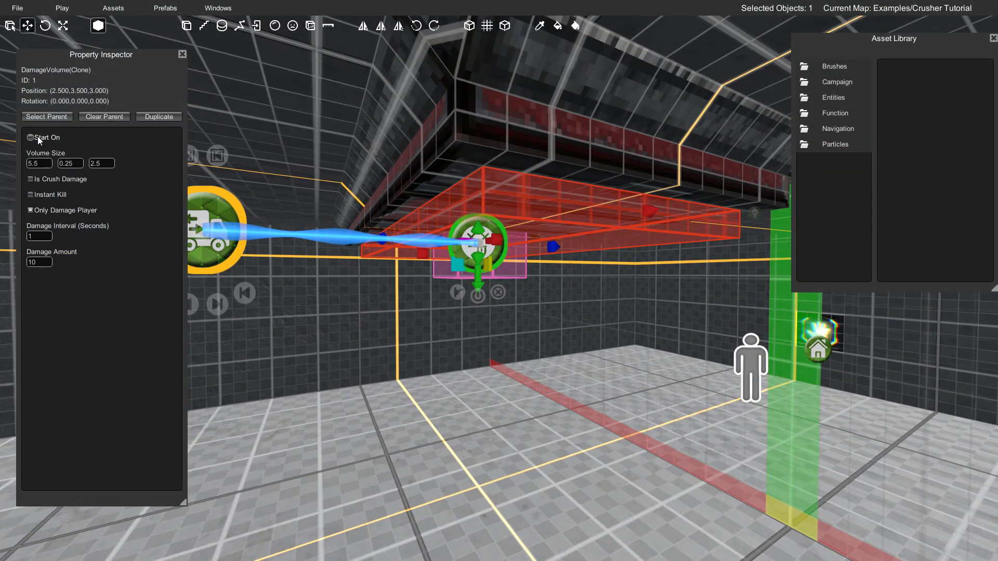
click(34, 139)
click(46, 179)
right_drag(404, 284, 558, 288)
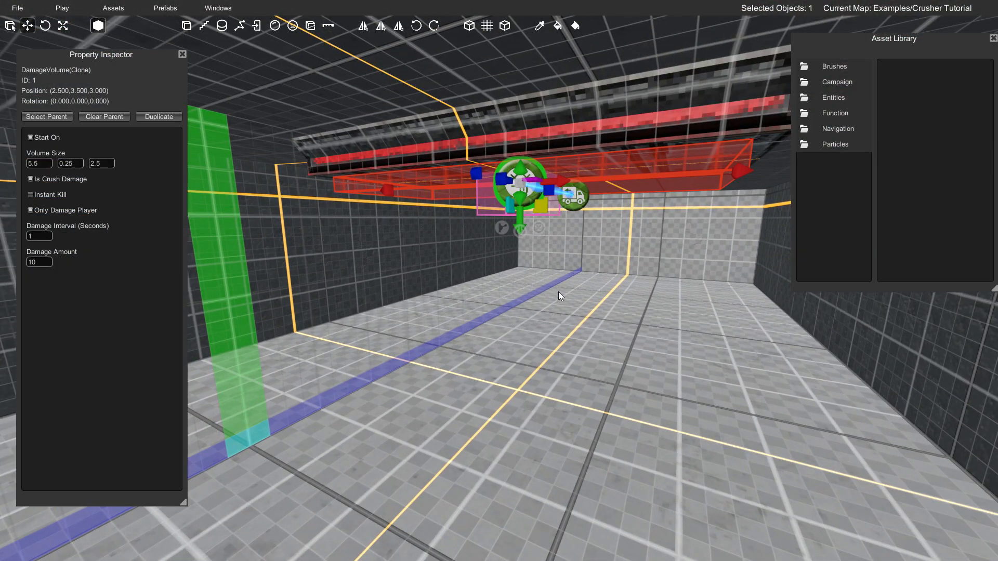
- Save the map, play-test the crush damage by walking under the crusher, and return to the editor
key(ctrl+s)
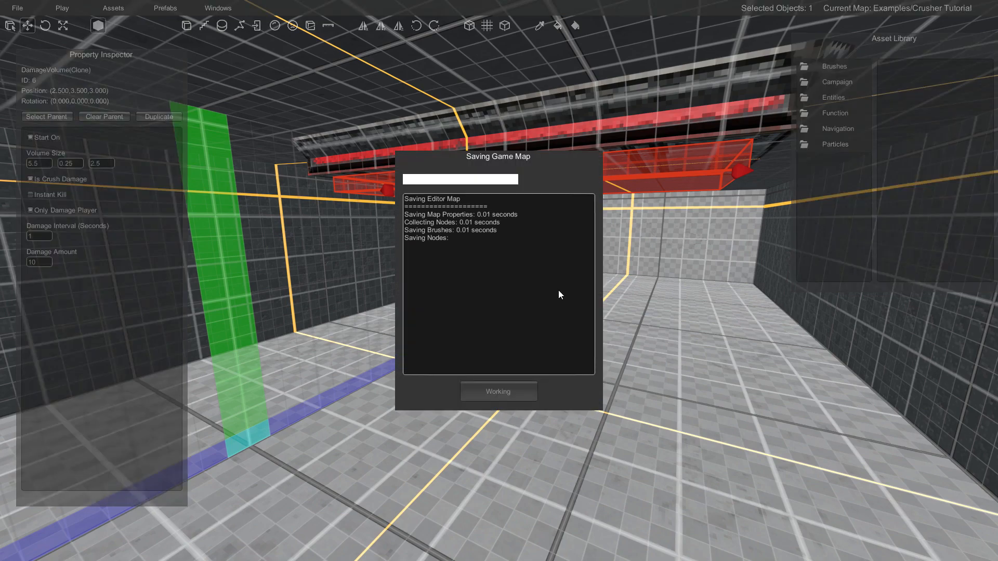
click(494, 392)
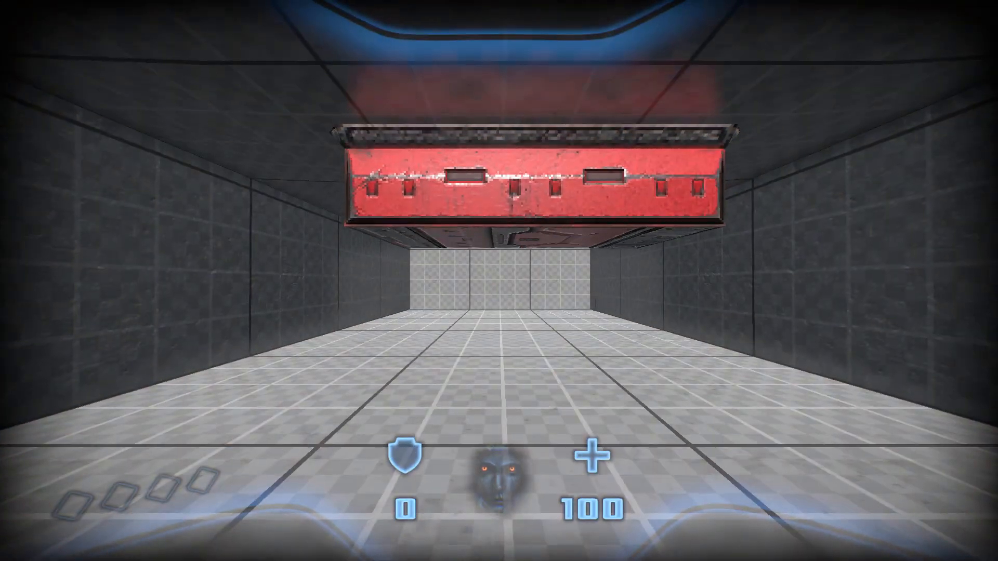
key(w)
key(w)
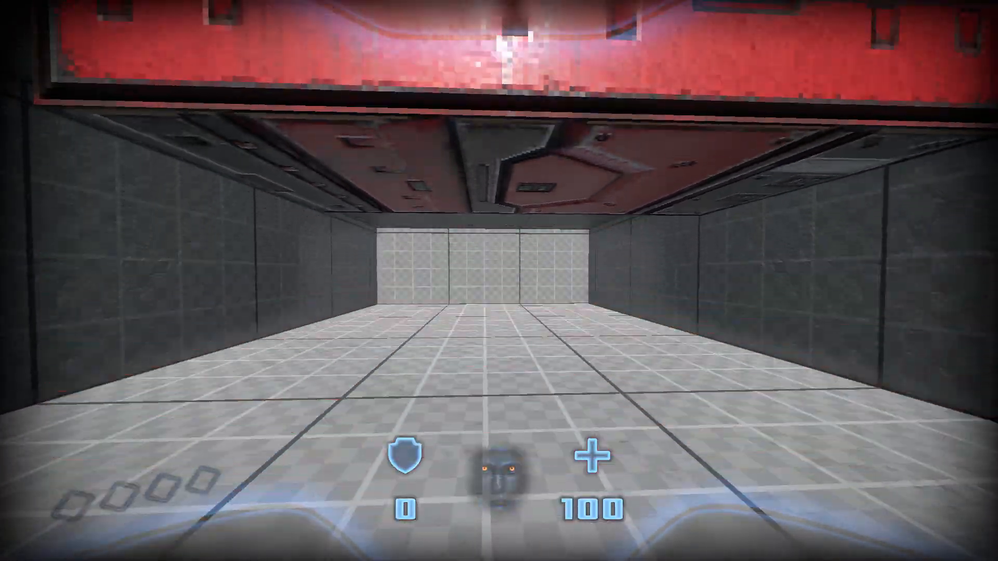
key(w)
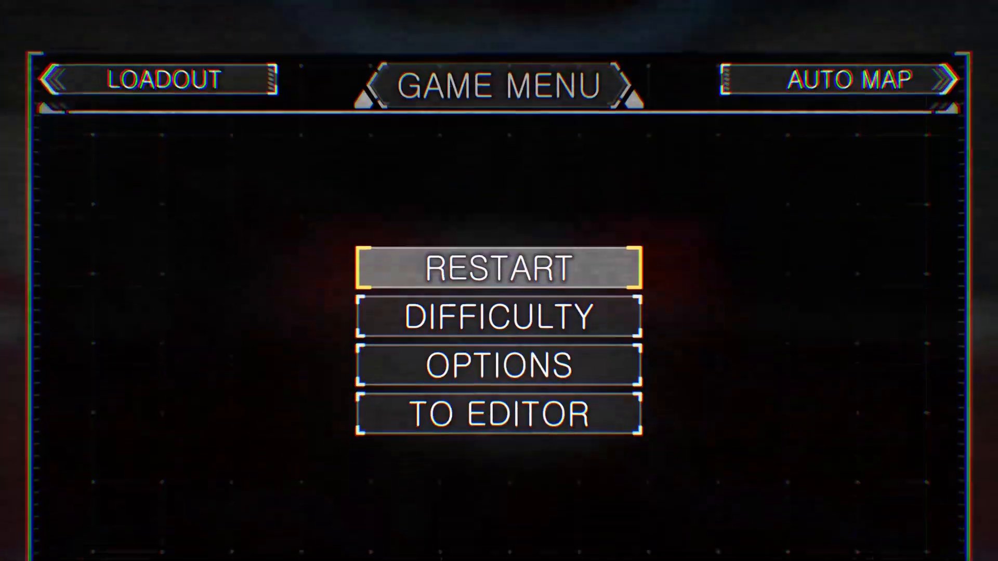
click(507, 411)
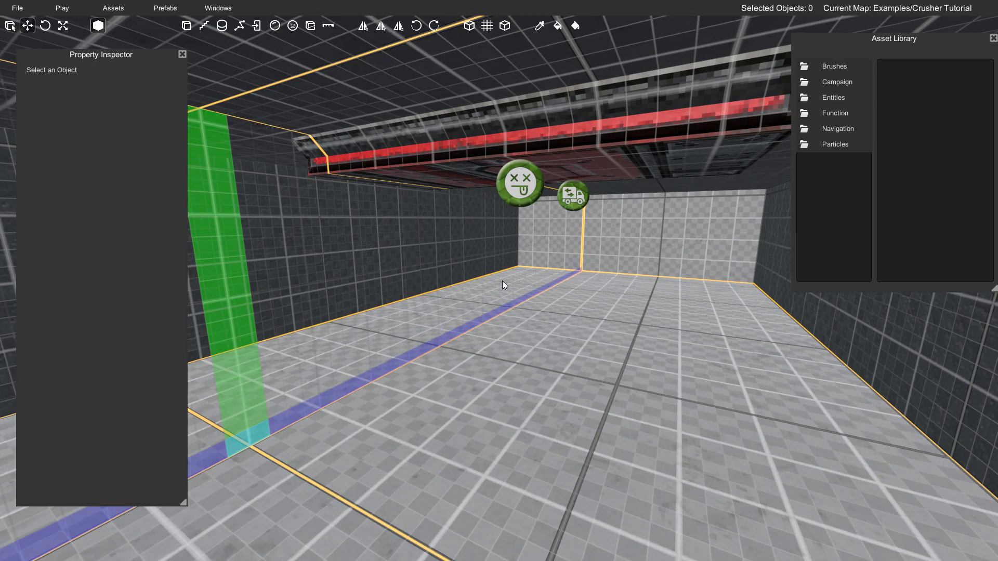
- Examine the damage volume's settings and its link to the Mover
key(s)
right_drag(503, 281, 478, 281)
key(w)
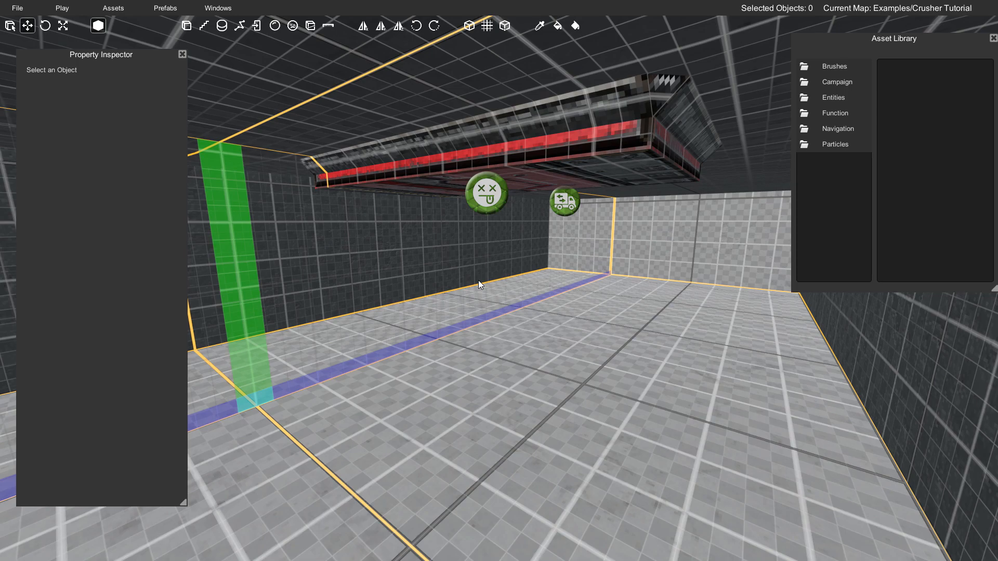
click(486, 200)
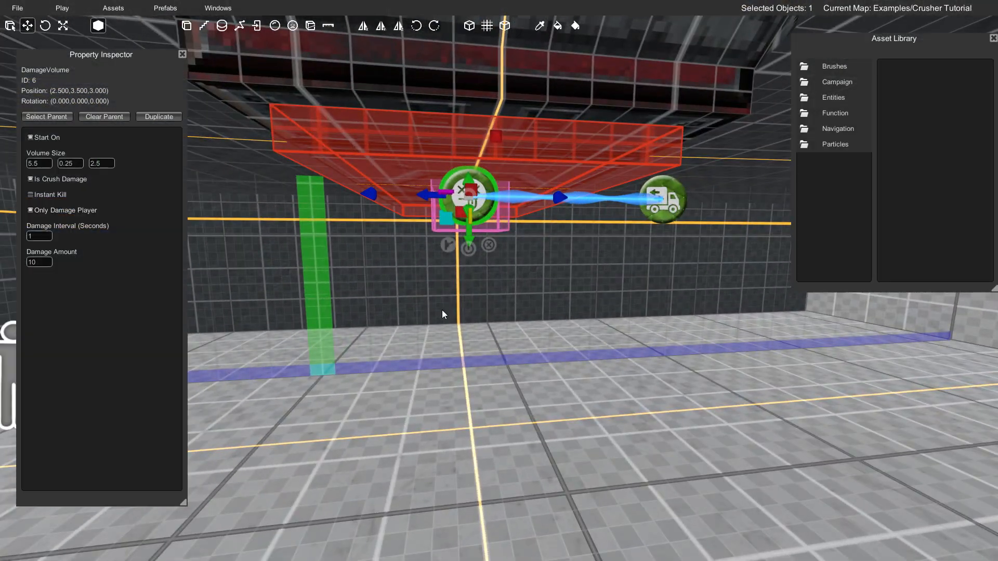
click(442, 310)
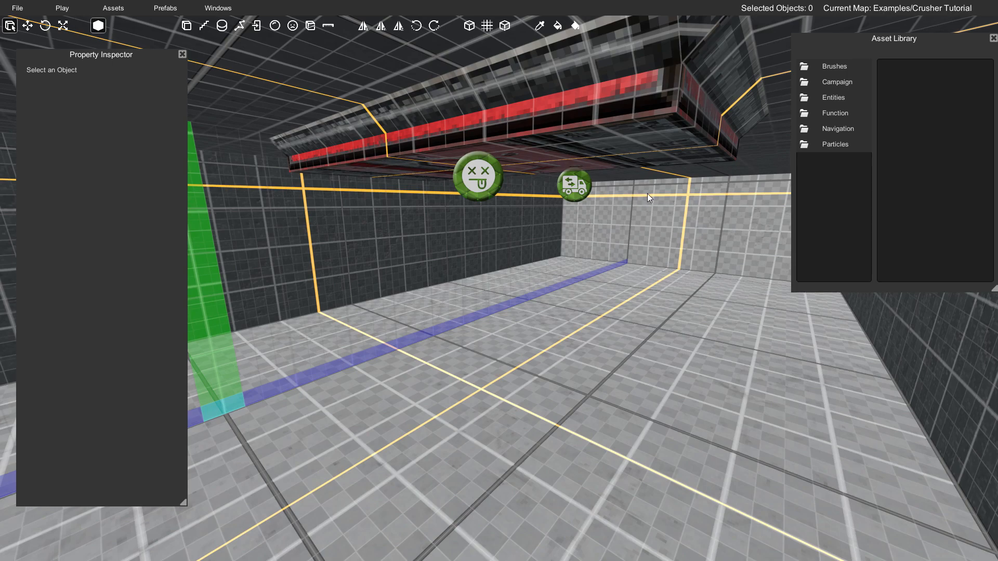
- Place a Sound object from the Function assets on the floor beneath the crusher
click(832, 112)
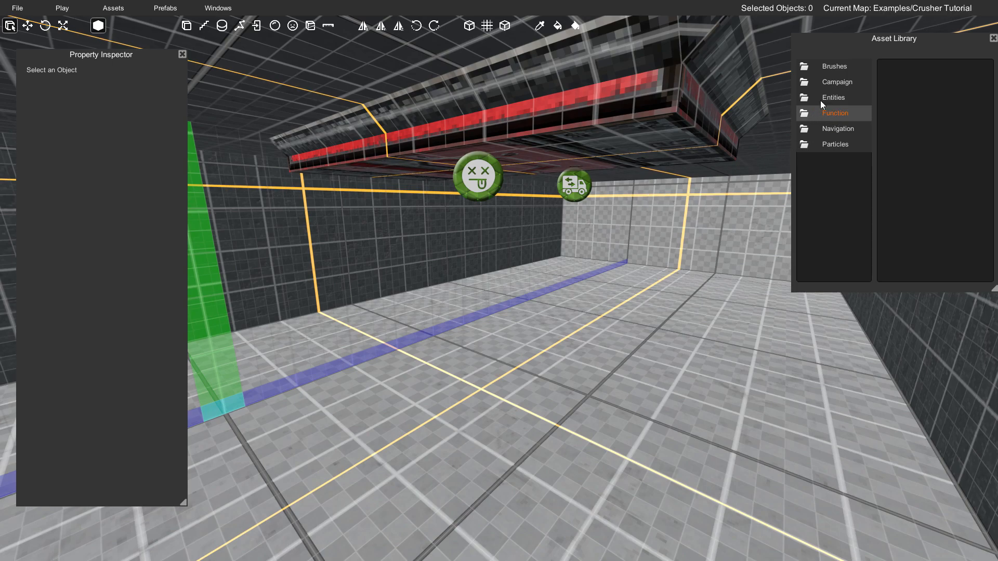
double_click(835, 113)
scroll(900, 183, down, 3)
scroll(900, 185, down, 5)
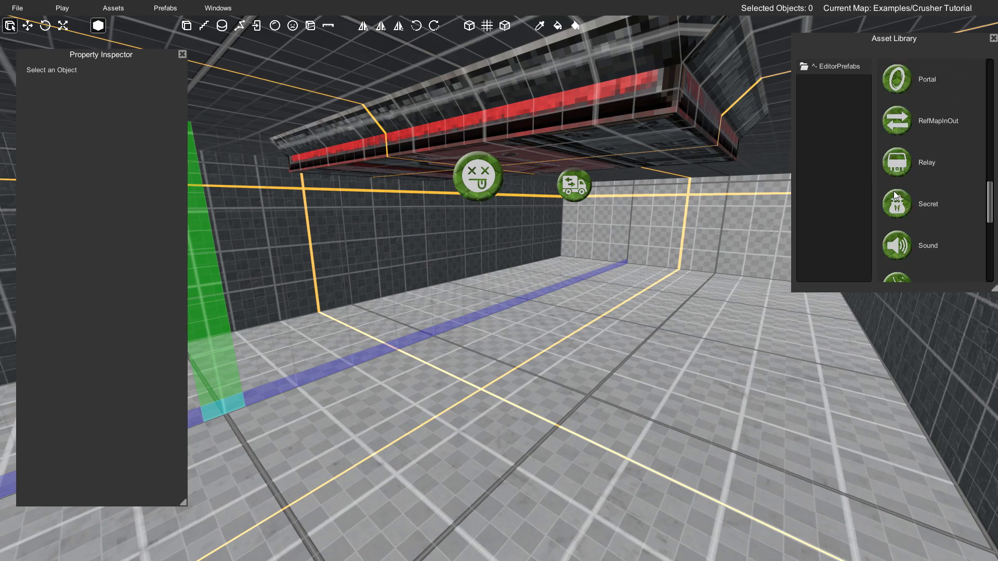
mouse_move(891, 183)
mouse_down()
mouse_move(681, 250)
mouse_move(507, 364)
mouse_up()
- Position the Sound object at (2.25, 1, 3), just above the floor beneath the crusher
right_drag(538, 353, 482, 351)
key(d)
key(w)
drag(544, 355, 498, 350)
right_drag(498, 351, 562, 344)
drag(528, 337, 513, 292)
right_drag(497, 295, 514, 294)
key(s)
key(w)
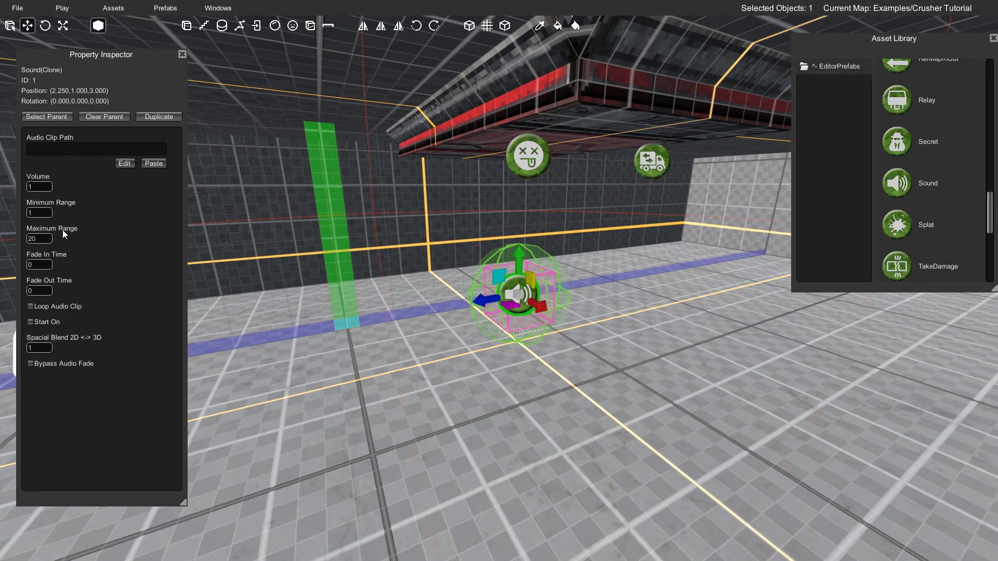
- Set the Sound object's minimum range to 5
click(43, 213)
key(s)
right_drag(373, 236, 385, 241)
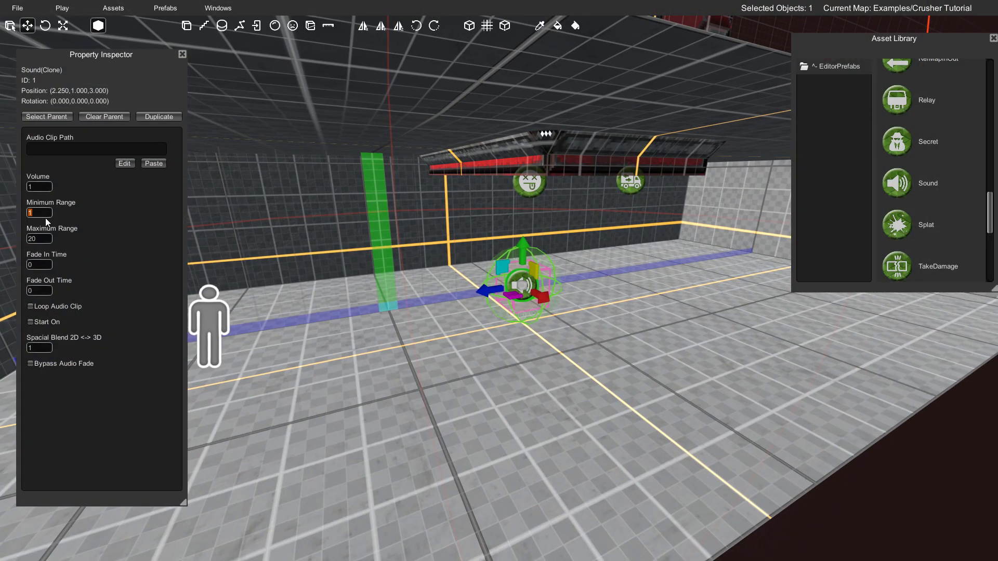
text(5)
- Examine the Sound object's minimum range sphere around the crusher and corridor from several angles
key(w)
right_drag(320, 255, 219, 218)
key(a)
key(d)
key(w)
key(s)
key(d)
key(d)
right_drag(445, 248, 667, 272)
key(a)
key(s)
key(a)
key(s)
key(w)
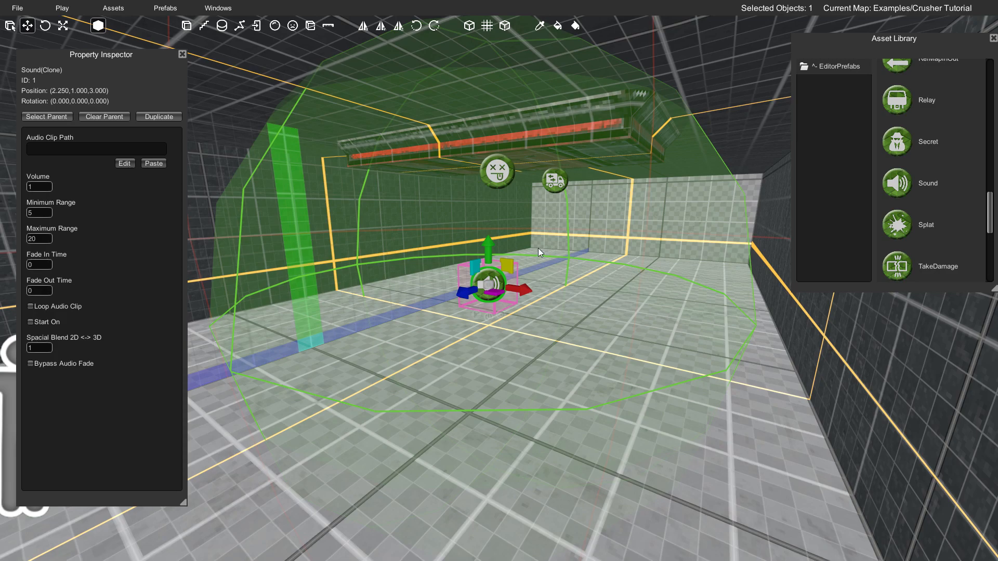
- Browse the Explosions folder of the audio library and pick the Explosion_Small_01 clip
click(114, 11)
click(122, 39)
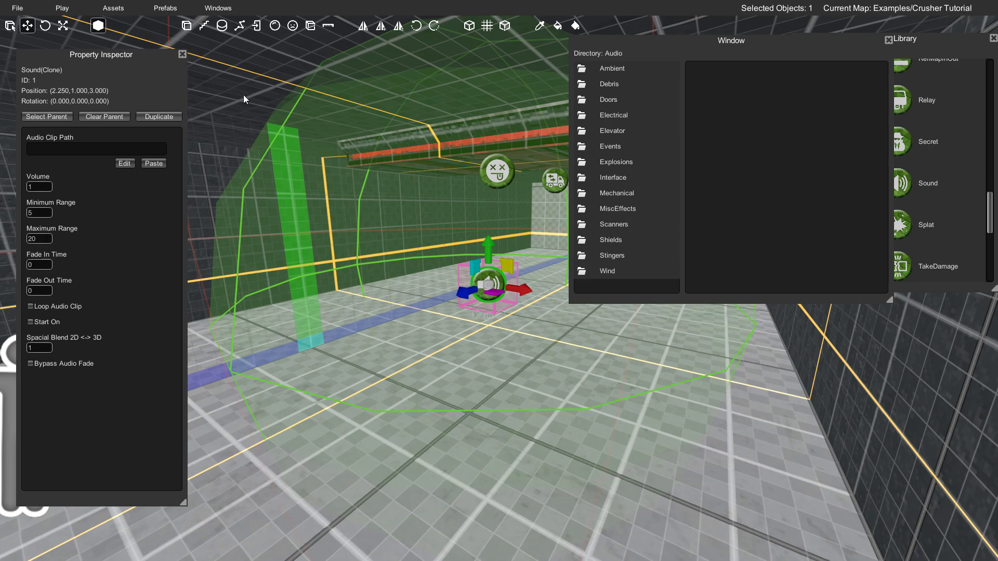
double_click(609, 163)
scroll(723, 196, down, 6)
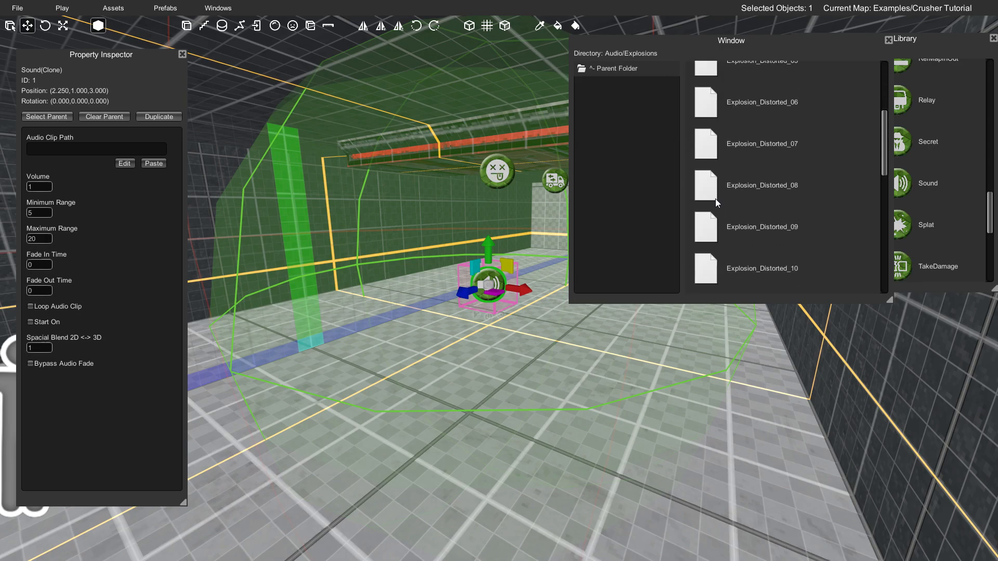
scroll(716, 206, down, 3)
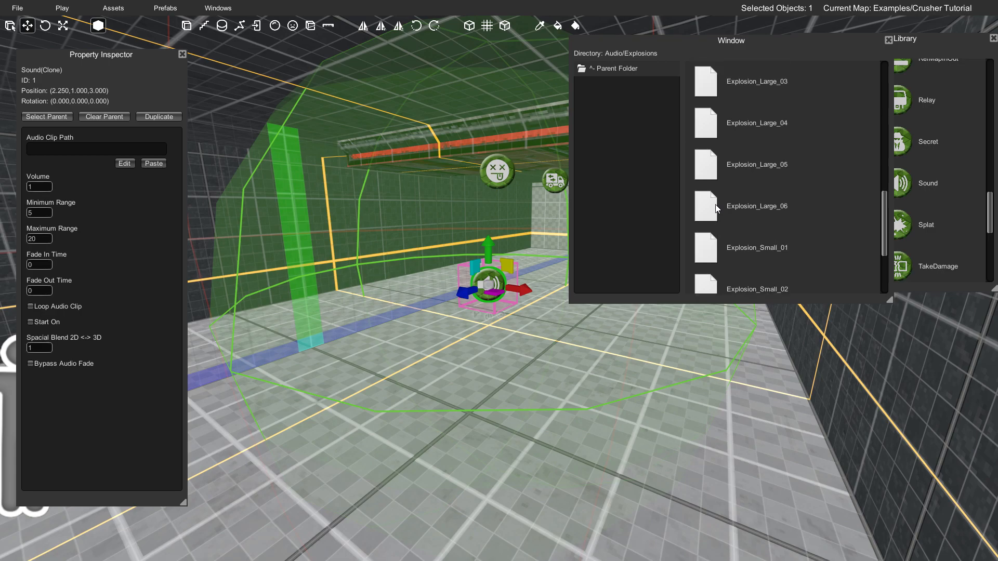
click(732, 188)
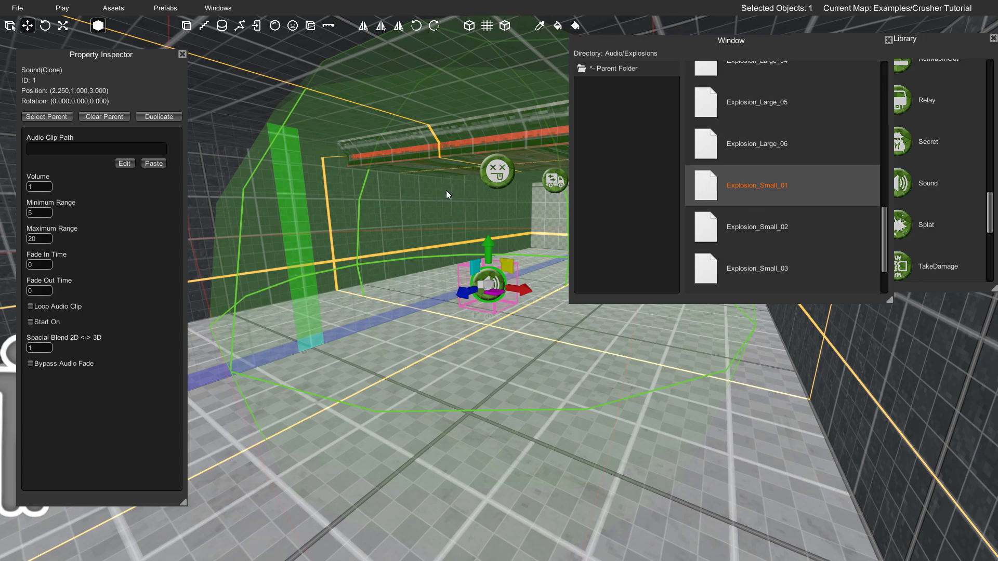
- Paste Explosions/Explosion_Small_01 as the Sound object's audio clip path and close the audio browser
key(w)
right_drag(375, 214, 383, 226)
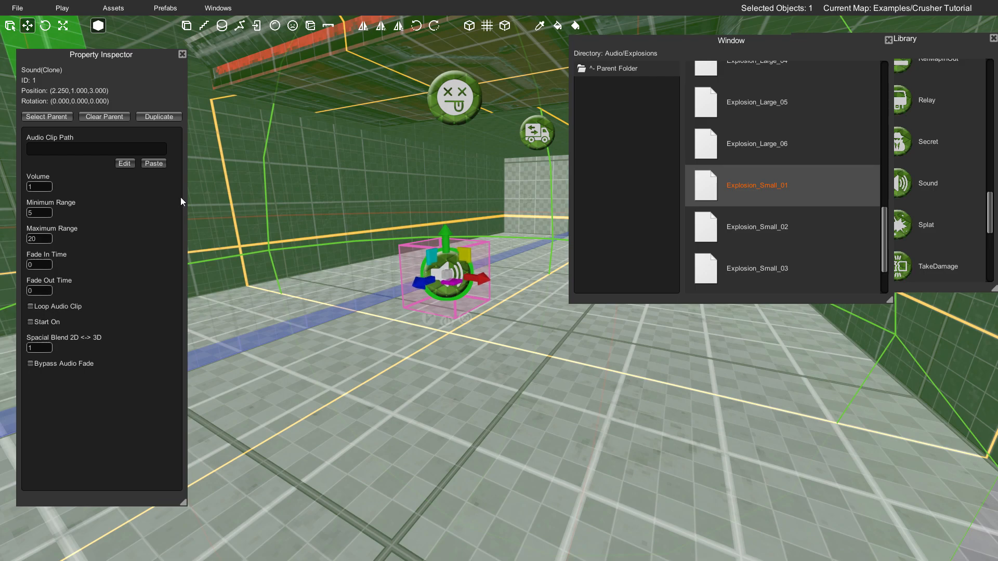
click(155, 163)
right_drag(253, 194, 448, 251)
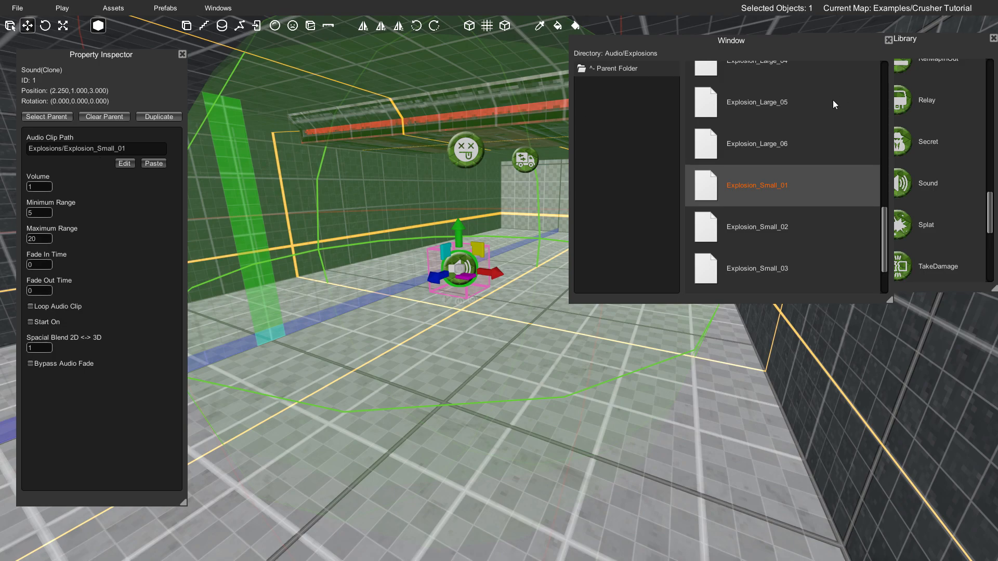
drag(769, 45, 707, 58)
click(826, 54)
- Link the Mover's end-of-travel output to the Sound object's power input
right_drag(525, 179, 496, 240)
key(w)
click(457, 235)
mouse_move(609, 193)
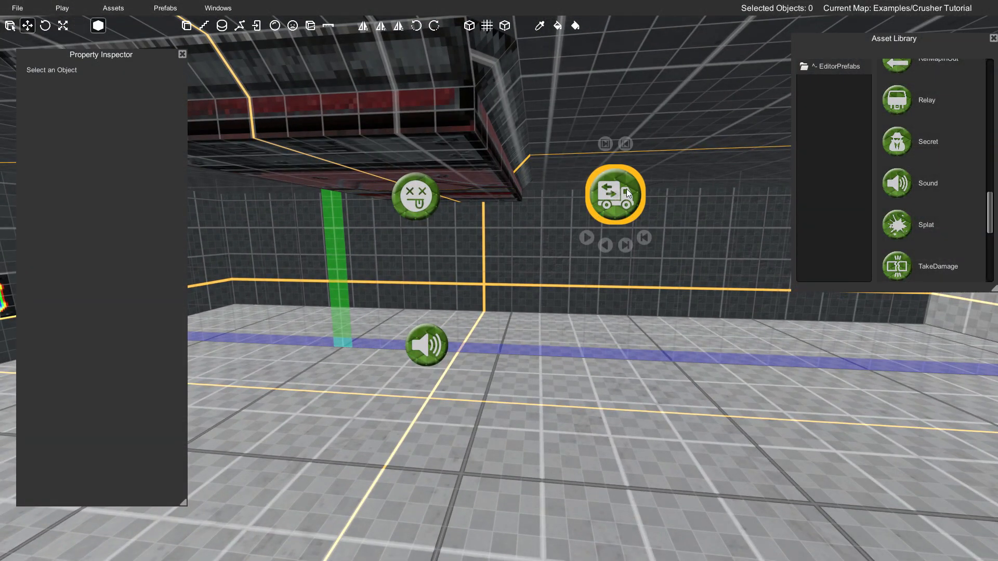
click(604, 145)
right_drag(606, 145, 520, 186)
key(s)
key(w)
right_drag(499, 338, 557, 347)
mouse_move(573, 166)
drag(576, 99, 393, 346)
key(a)
right_drag(482, 293, 580, 278)
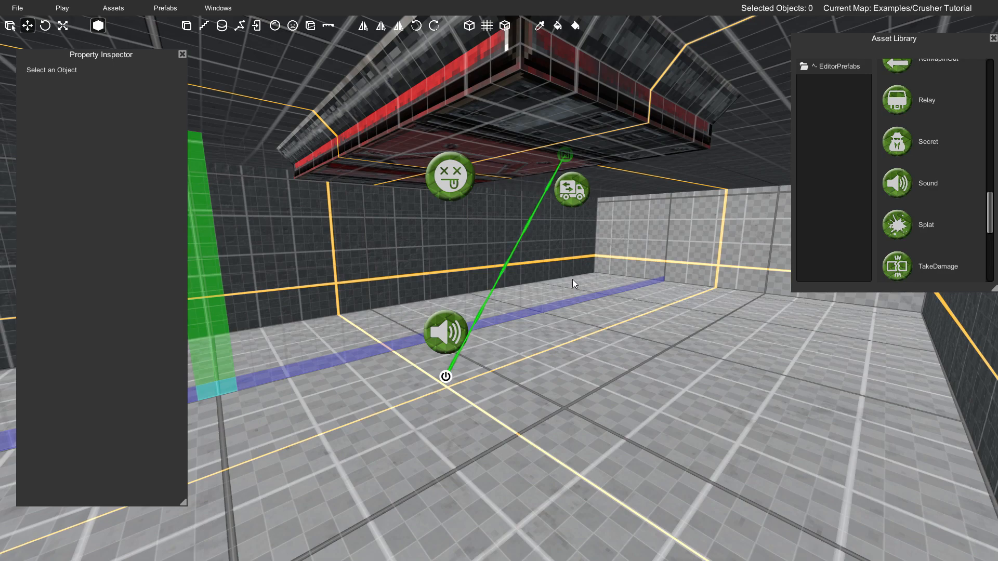
- Save the map, play-test the crusher's impact sound, and return to the editor
key(ctrl+s)
click(514, 386)
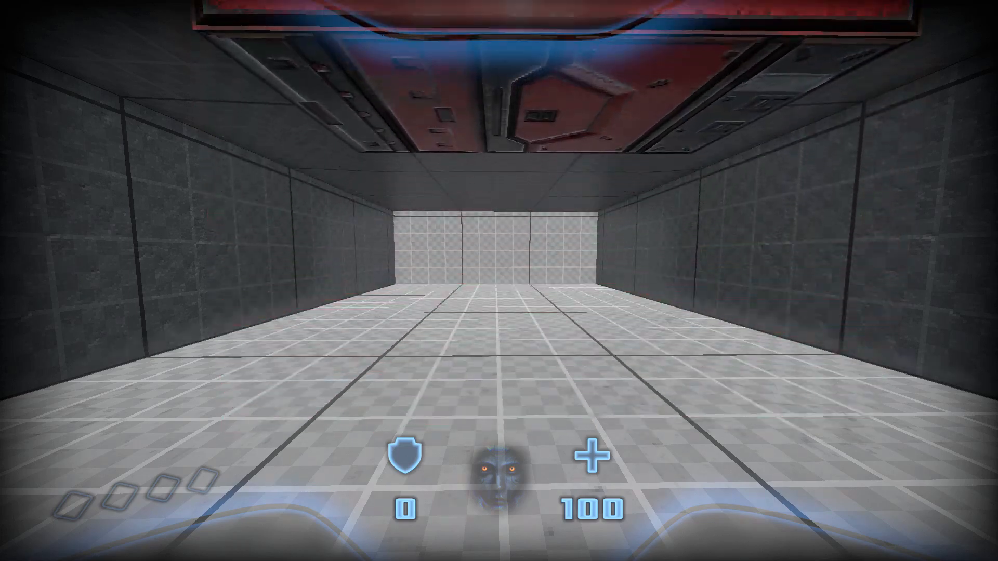
key(Escape)
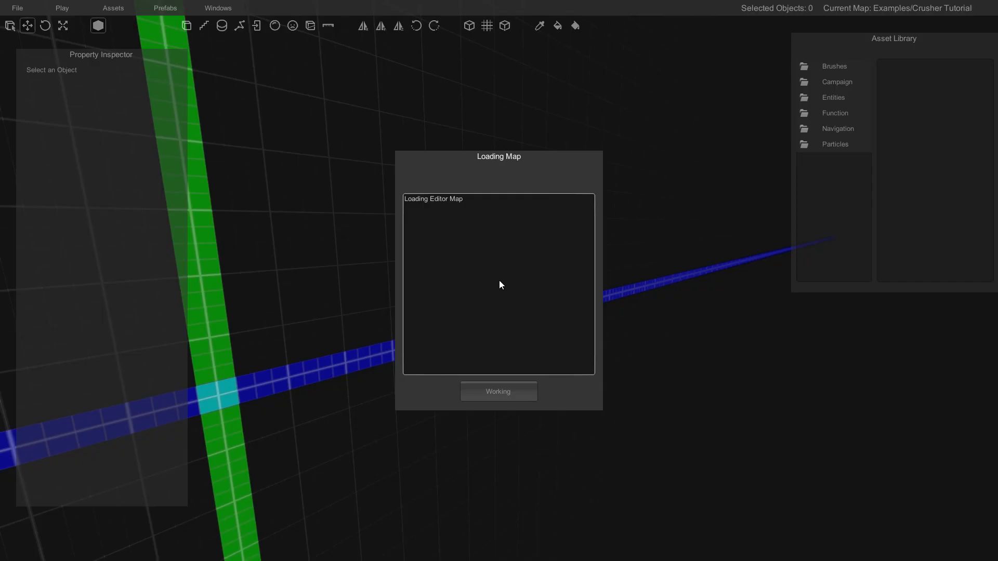
mouse_move(500, 280)
right_down()
mouse_move(498, 271)
mouse_move(493, 286)
right_up()
key(s)
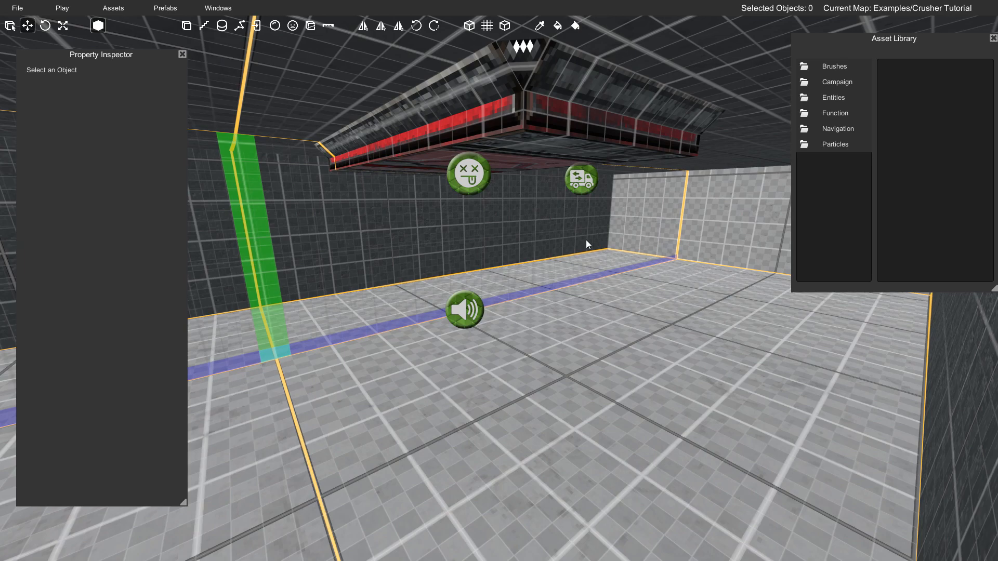
- Place a CamShake object from the Function assets at (2.5, 2, 3), just above the Sound object
double_click(835, 113)
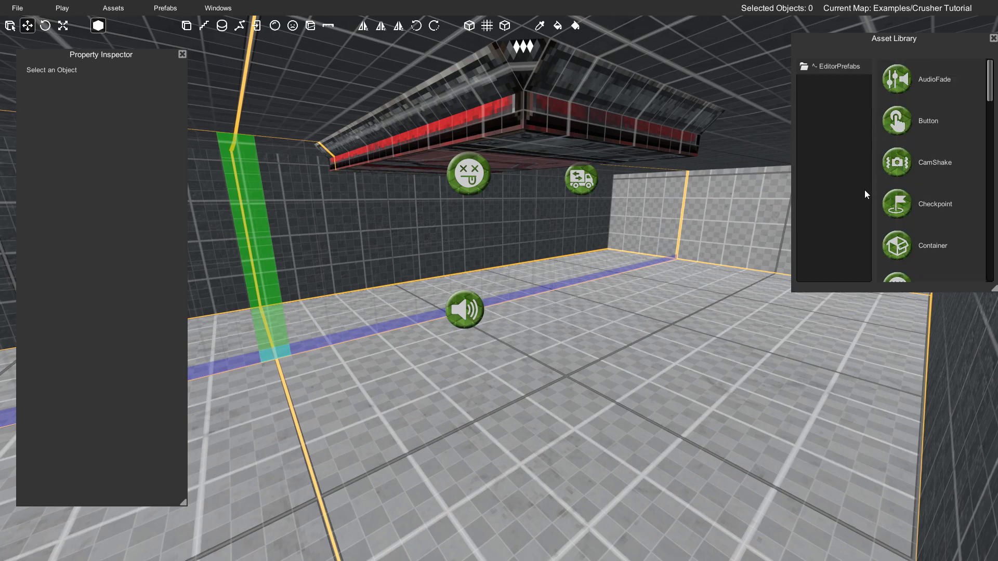
drag(544, 292, 485, 327)
key(a)
right_drag(485, 326, 501, 311)
key(w)
drag(480, 303, 473, 205)
key(a)
right_drag(472, 206, 550, 231)
key(s)
key(w)
drag(525, 243, 603, 244)
right_drag(594, 243, 443, 247)
drag(445, 246, 373, 253)
right_drag(373, 254, 358, 249)
key(w)
- Set the CamShake object's minimum distance to 5
right_drag(317, 298, 296, 303)
key(s)
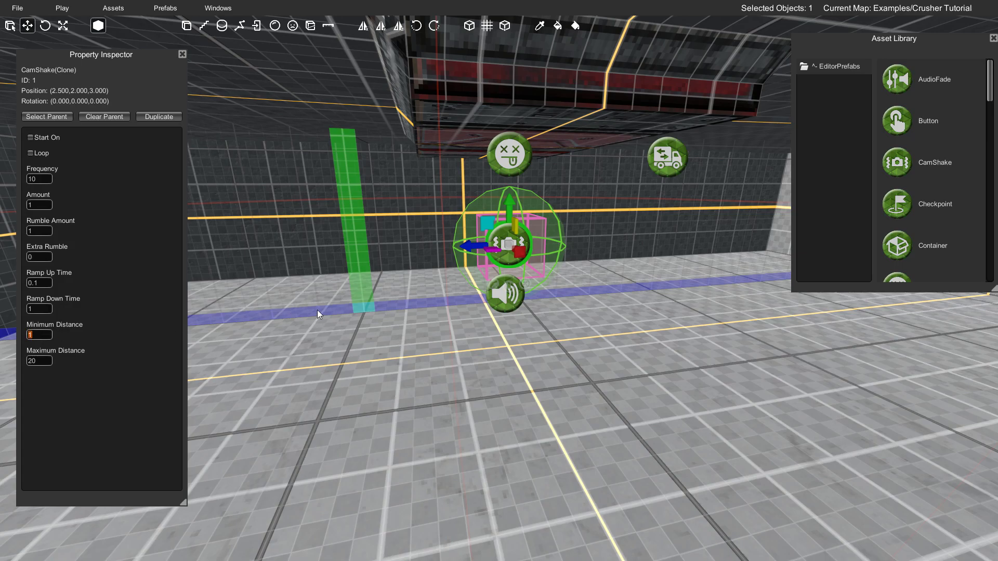
text(5)
key(s)
right_drag(304, 309, 351, 295)
key(w)
right_drag(441, 282, 444, 270)
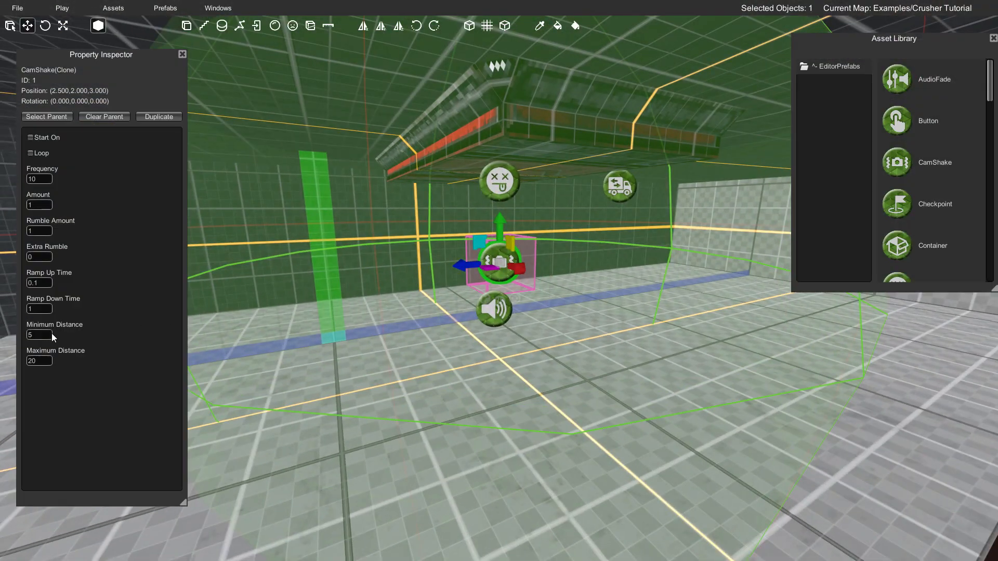
- Link the Mover's end-of-travel output to the CamShake object's power input
key(s)
right_drag(428, 308, 425, 282)
key(w)
key(d)
key(Escape)
key(w)
key(d)
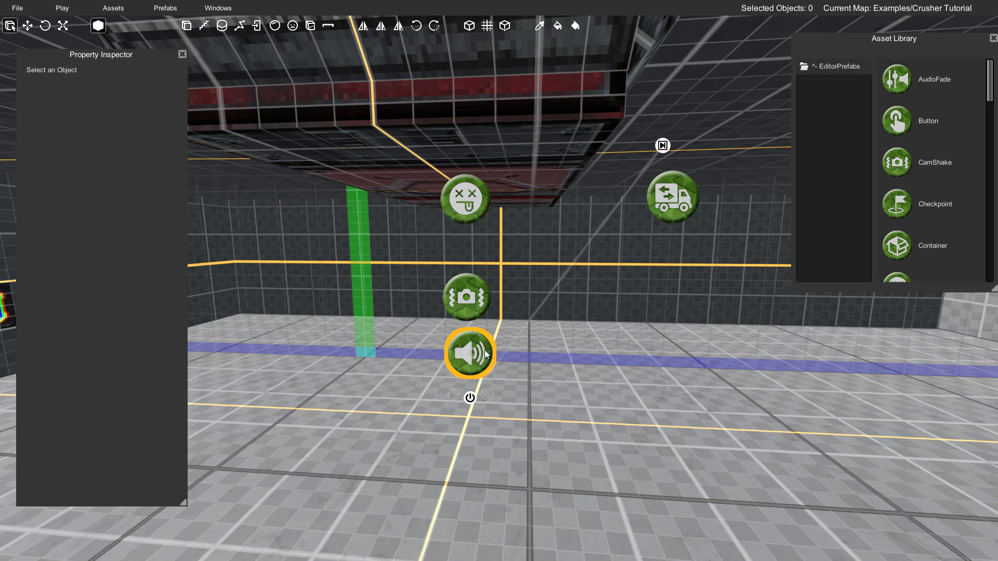
mouse_move(672, 203)
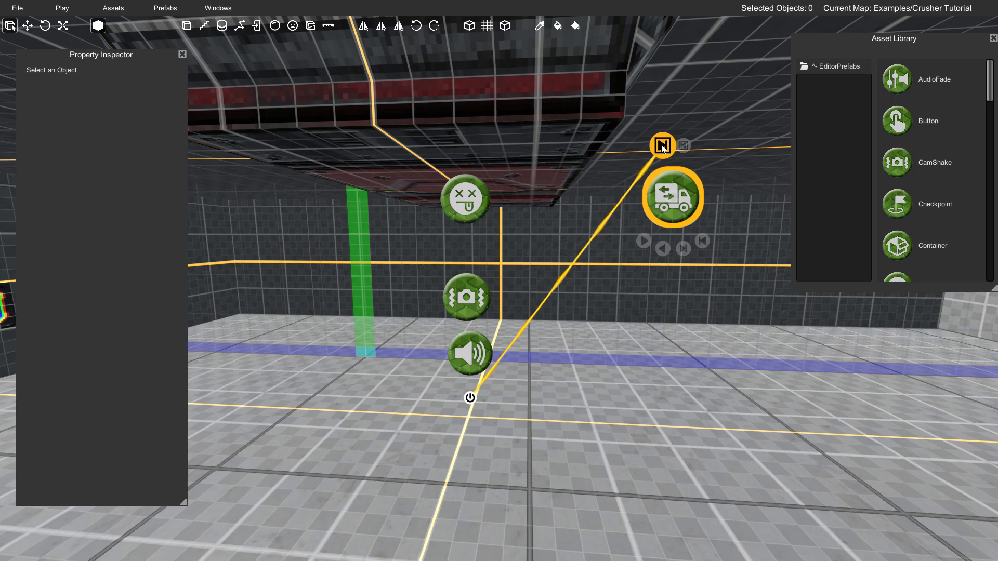
drag(662, 147, 467, 346)
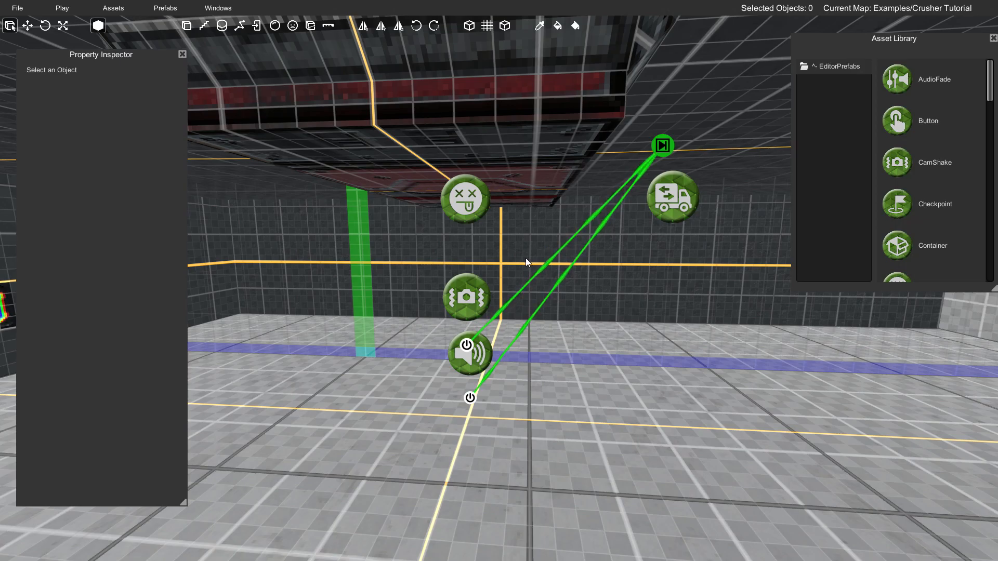
click(473, 283)
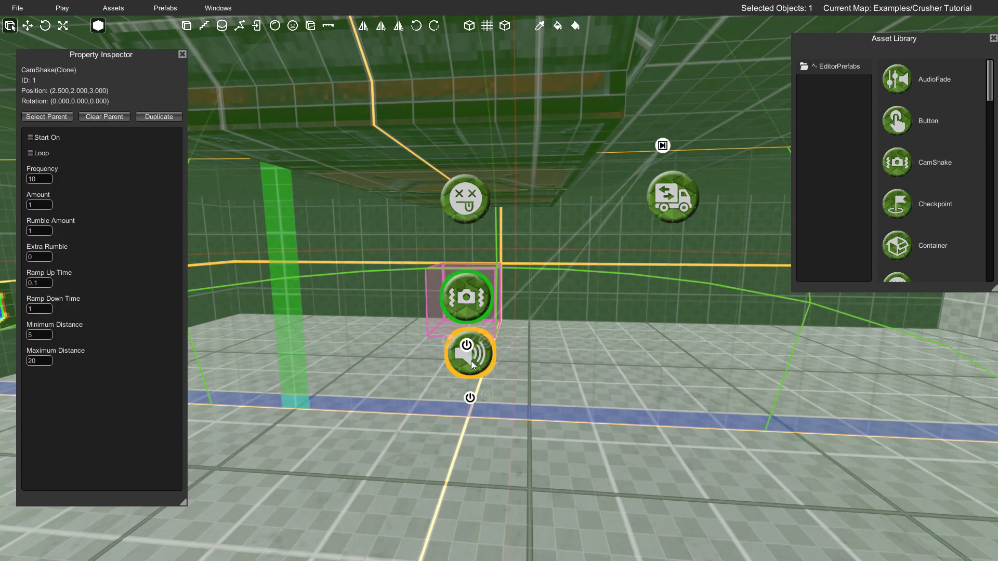
click(523, 341)
- Play-test the crusher's camera shake and return to the editor
key(a)
right_drag(523, 341, 617, 317)
key(s)
key(w)
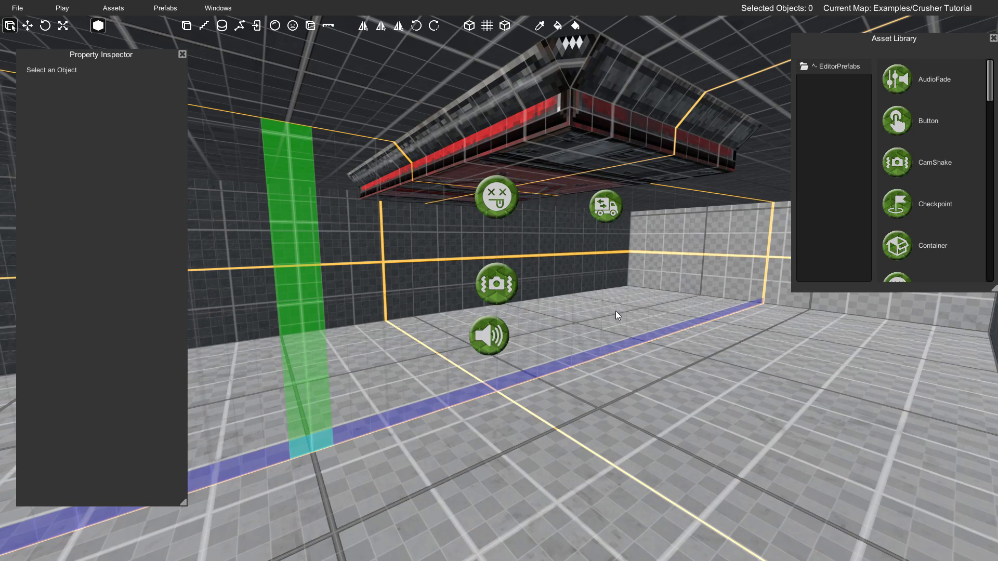
key(F5)
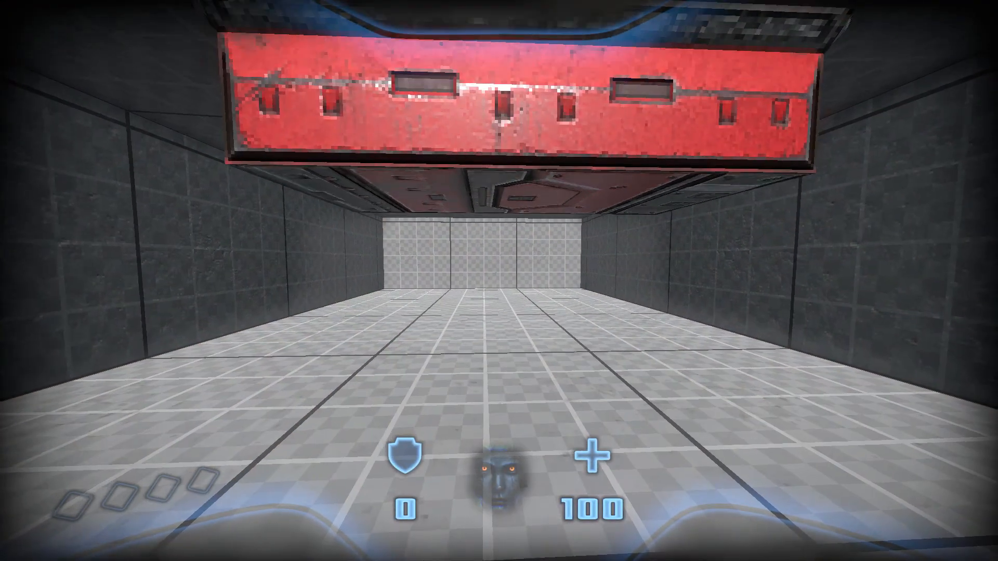
key(s)
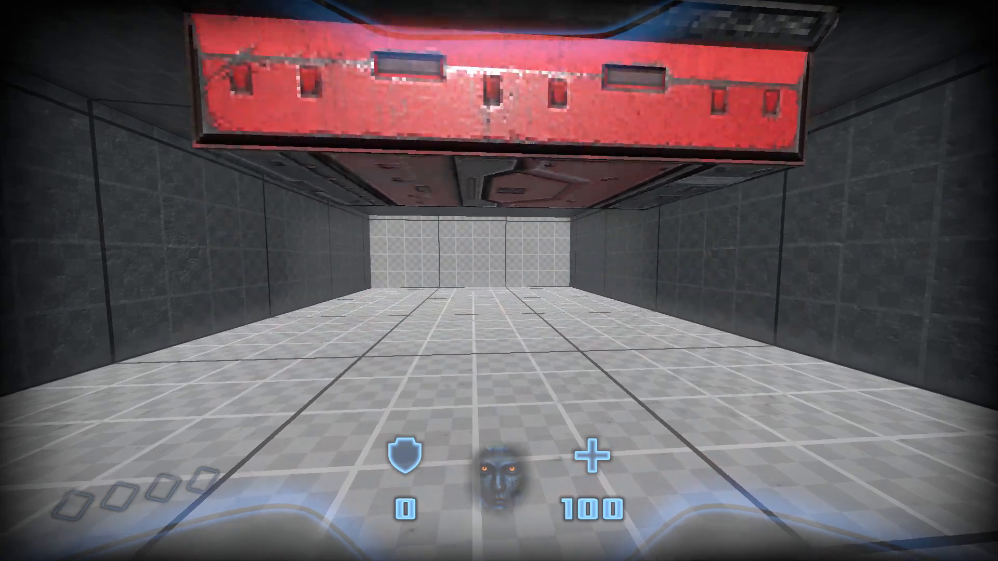
key(Escape)
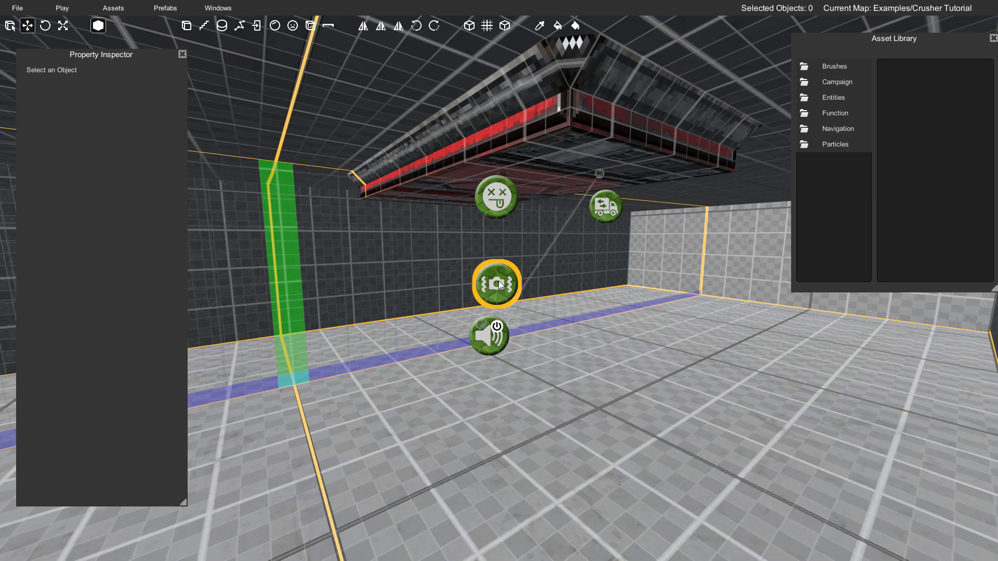
- Place a Dust_Ring_Med_OneShot effect from the Particles assets on the floor near the crusher
key(w)
right_drag(582, 257, 591, 276)
key(s)
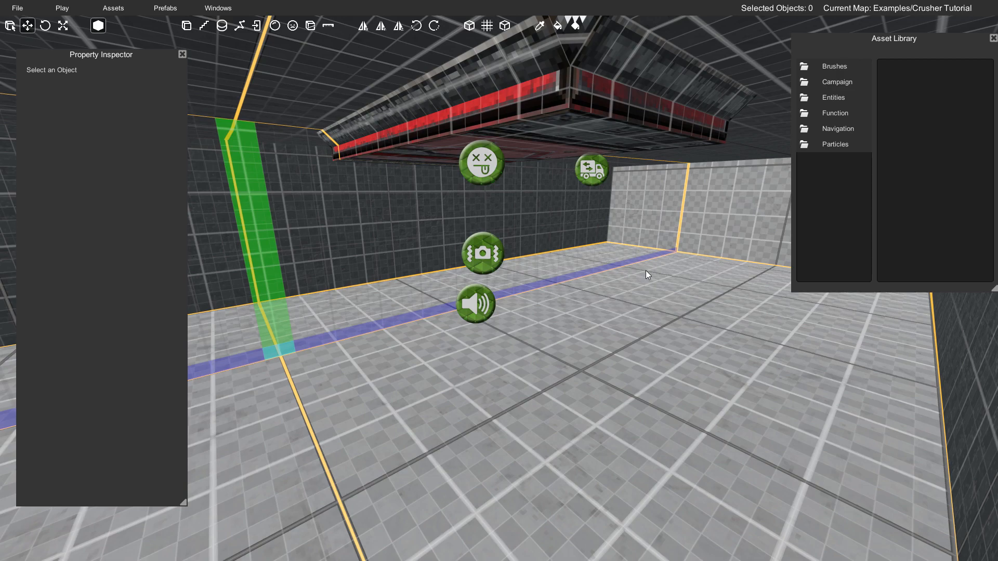
double_click(829, 144)
double_click(834, 85)
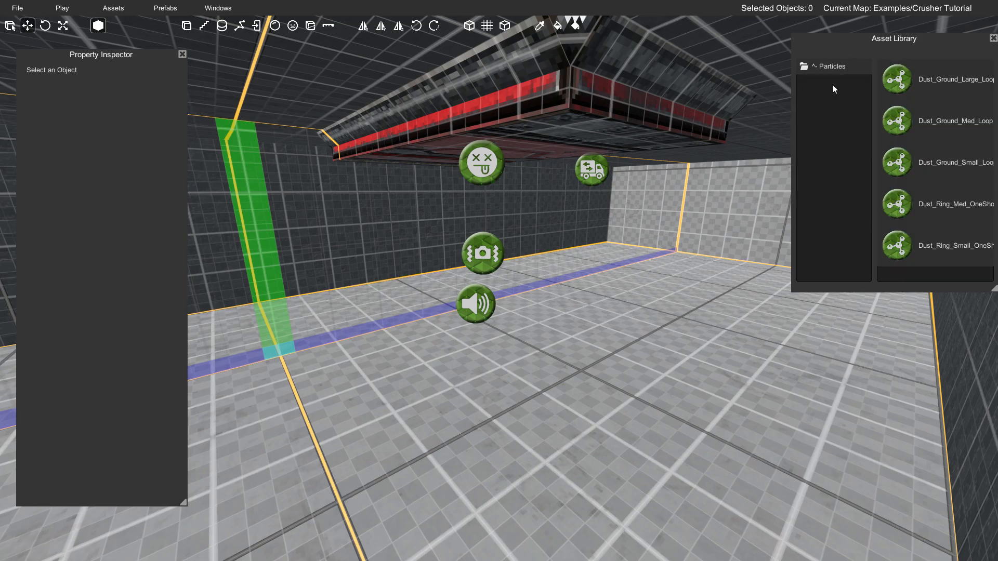
drag(918, 61, 865, 57)
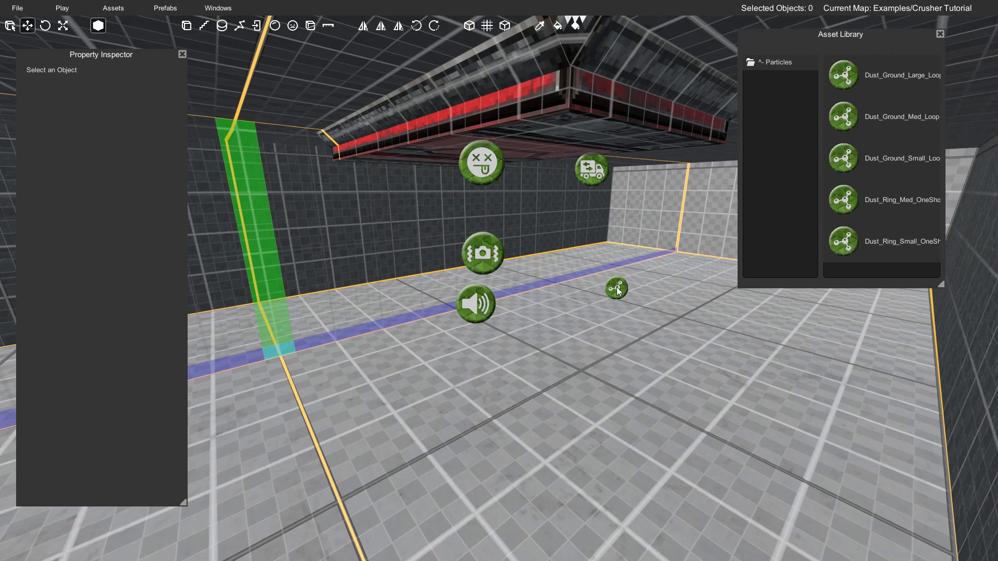
right_drag(575, 296, 628, 295)
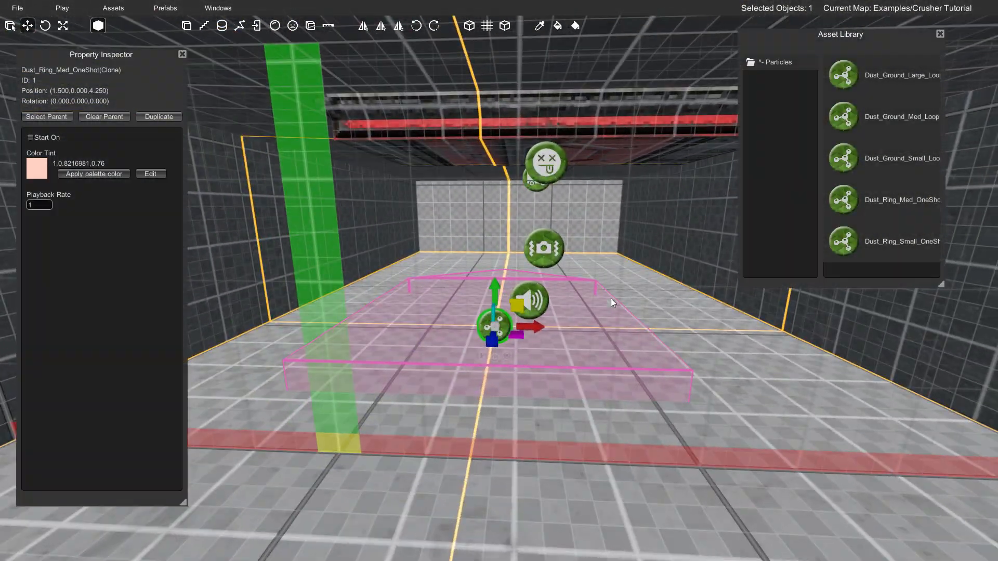
- Move the dust ring effect directly beneath the crusher, in line with the Sound object, and deselect it
drag(536, 325, 582, 323)
right_drag(582, 324, 403, 313)
drag(510, 352, 462, 346)
mouse_move(463, 345)
right_down()
mouse_move(489, 347)
mouse_move(470, 348)
mouse_move(473, 367)
mouse_move(482, 365)
mouse_move(476, 342)
right_up()
click(525, 329)
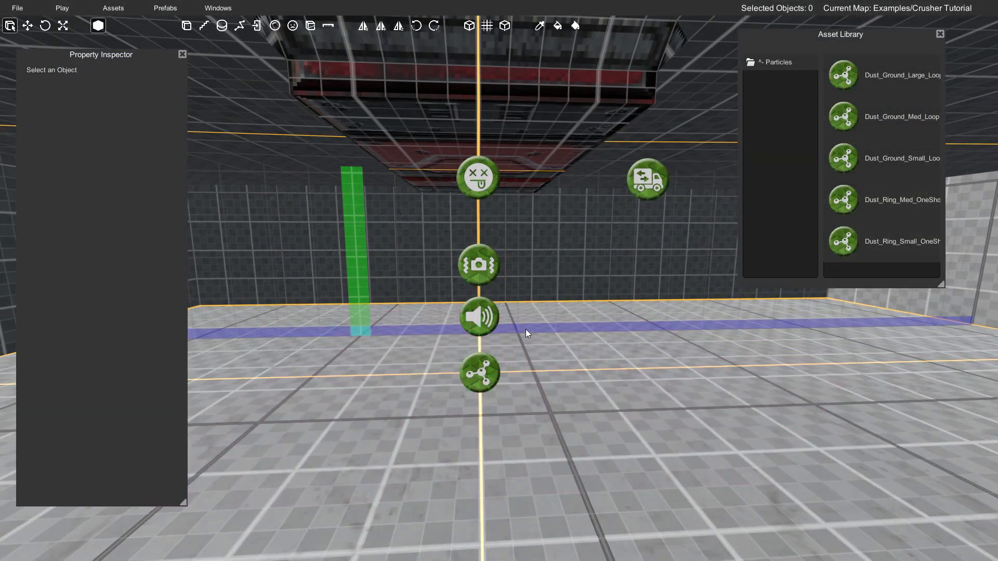
- Link the Mover's end-of-travel output to the dust ring effect's power input
right_drag(600, 252, 614, 223)
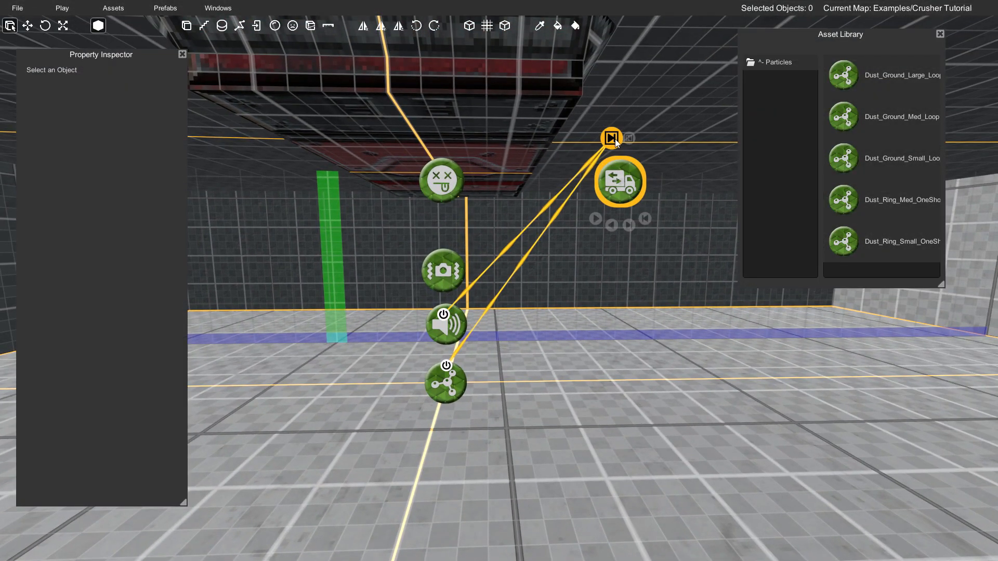
drag(613, 137, 590, 166)
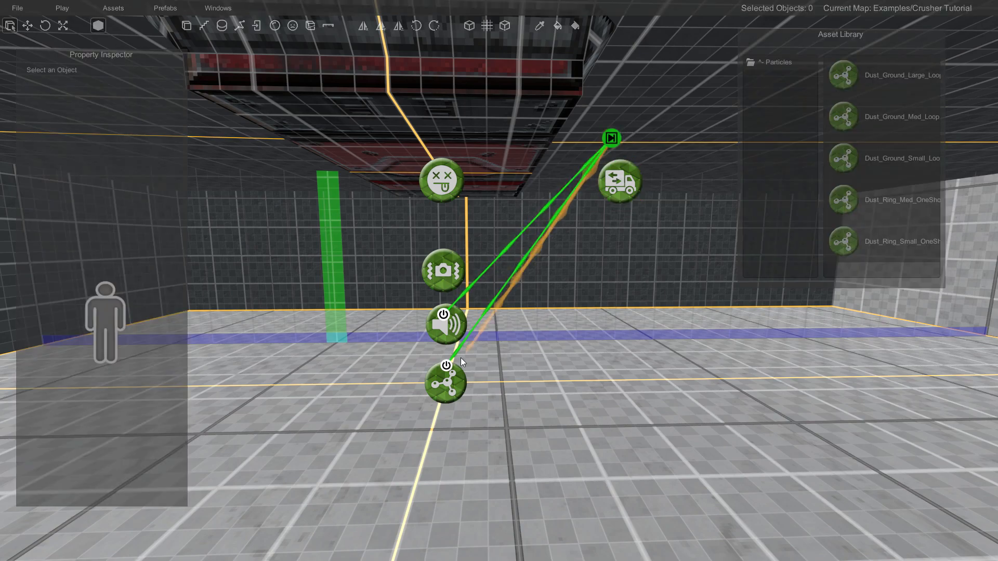
drag(518, 373, 520, 372)
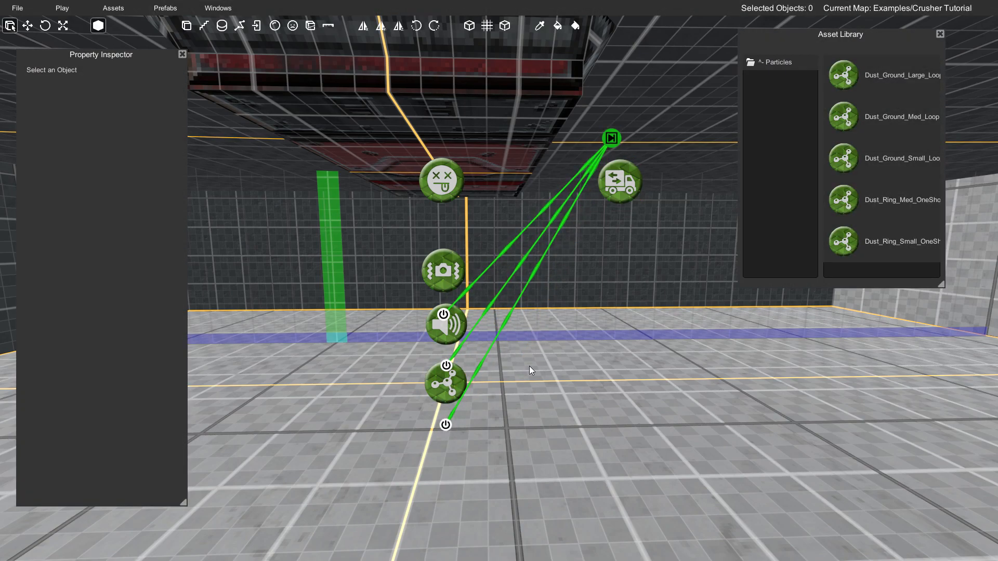
- Play-test the crusher and move around it to watch the dust ring on impact
right_drag(522, 362, 639, 362)
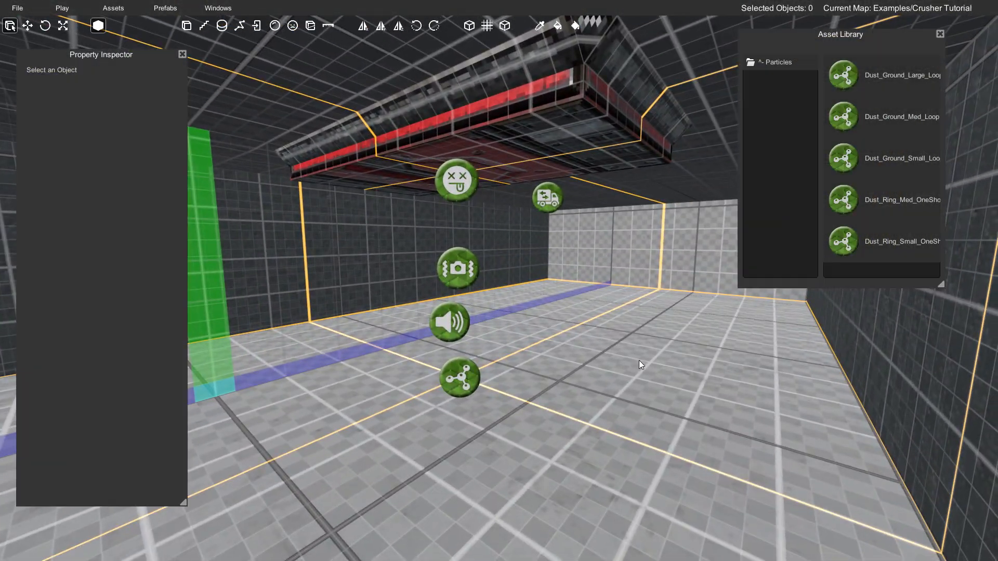
key(F5)
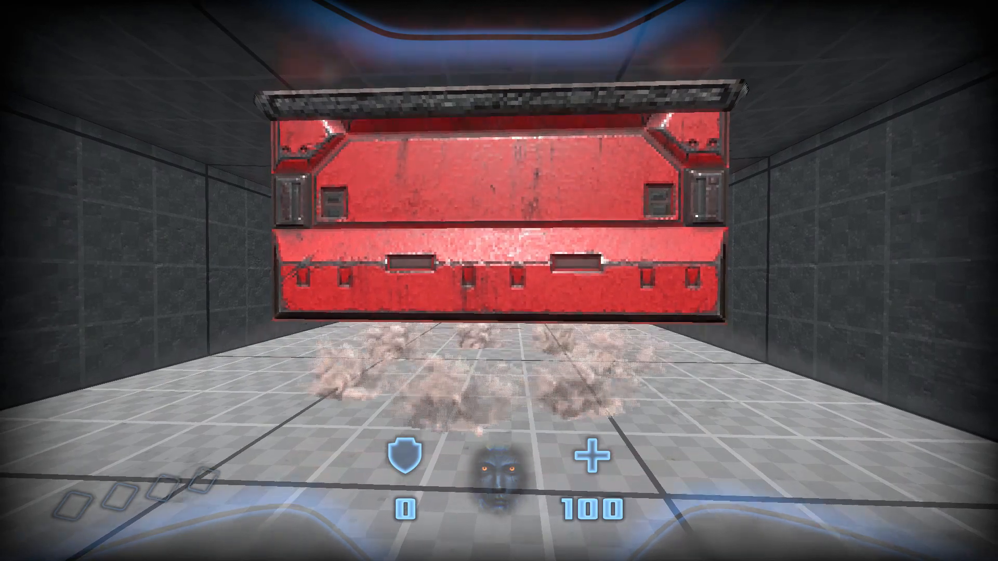
key(d)
key(w)
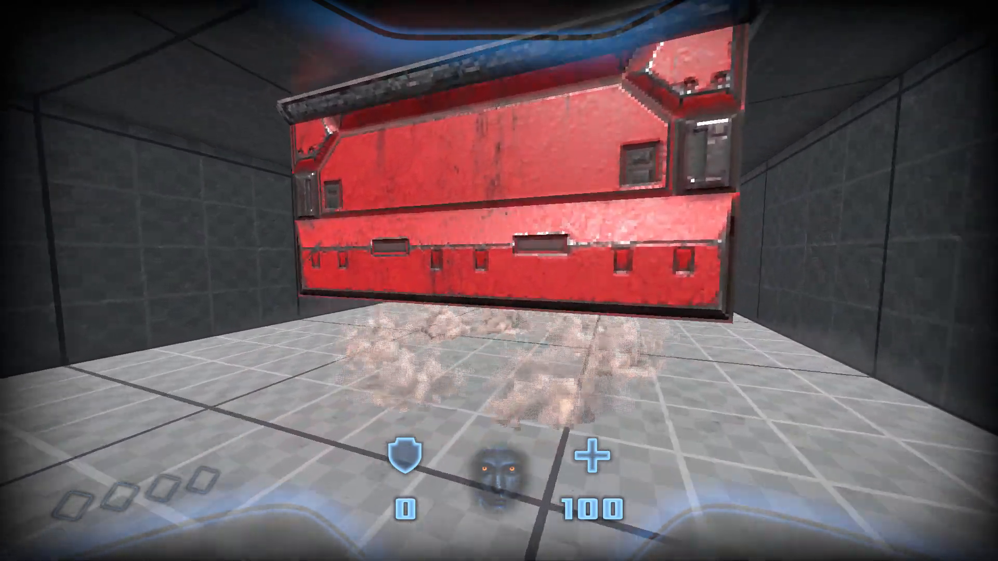
- Walk beneath the moving crusher to test its crush damage, and end the play test
key(w)
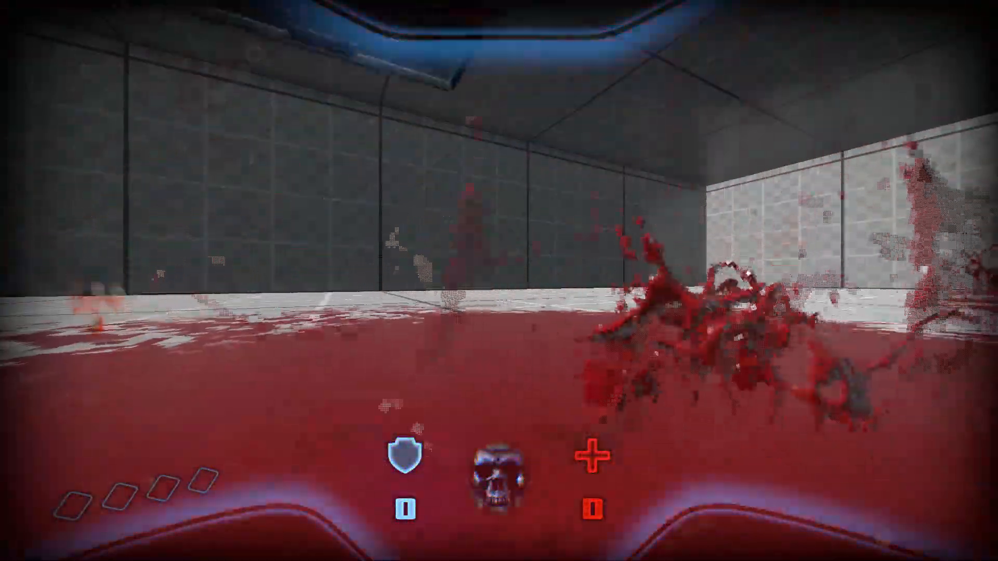
key(Escape)
click(504, 408)
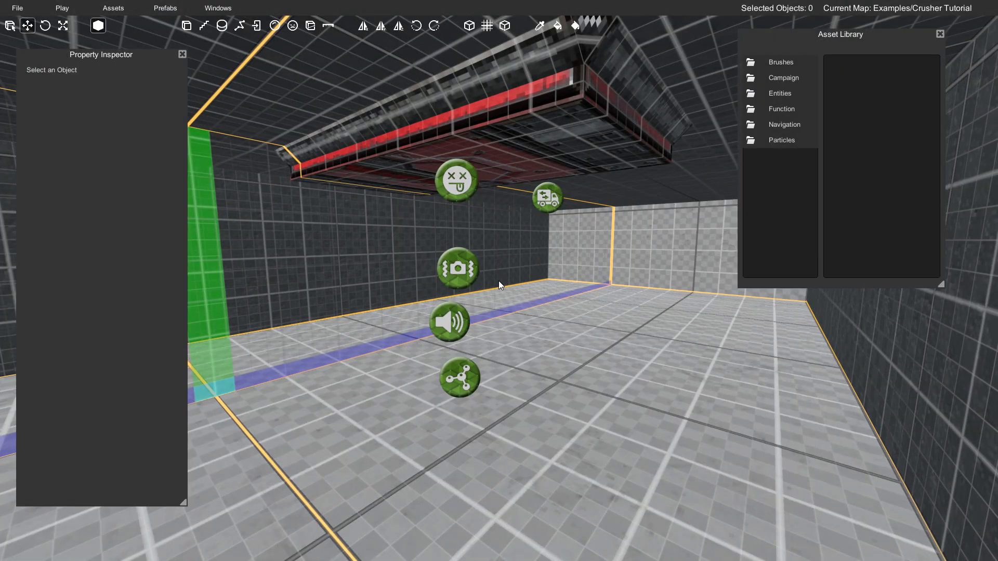
- Open the Monsters folder within the Entities assets
right_drag(562, 275, 532, 287)
key(w)
key(s)
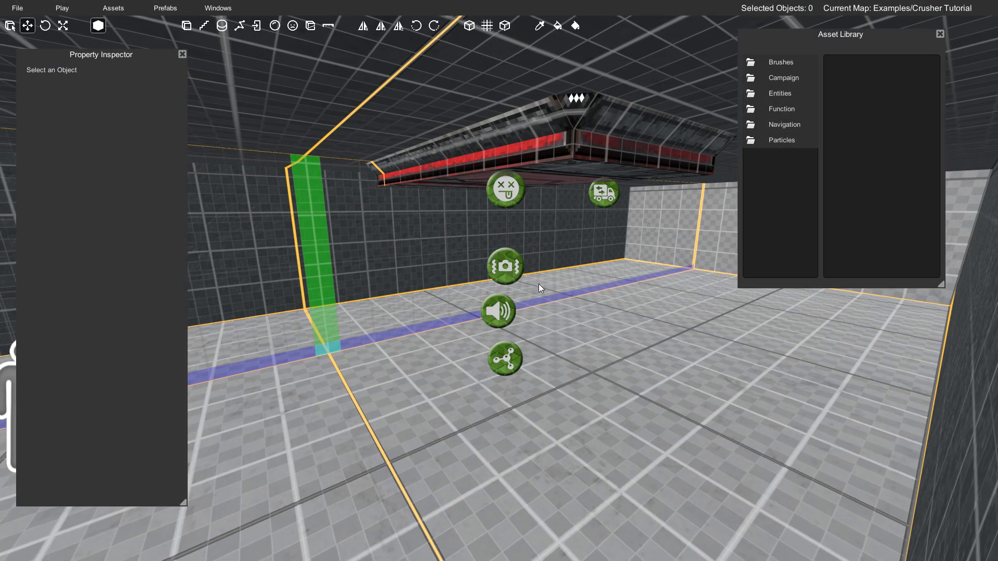
key(w)
right_drag(575, 312, 596, 311)
key(s)
key(w)
key(d)
key(w)
key(s)
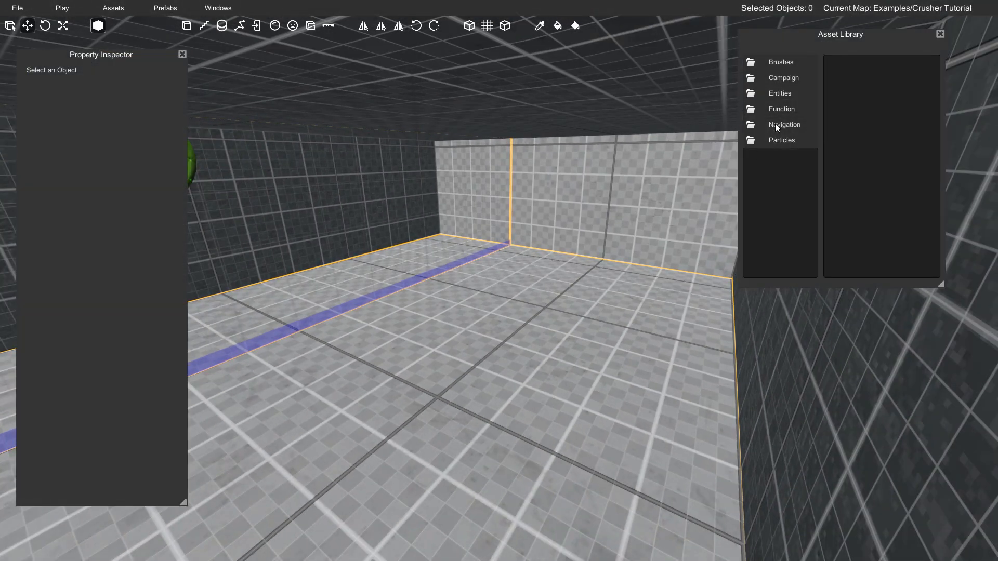
double_click(778, 95)
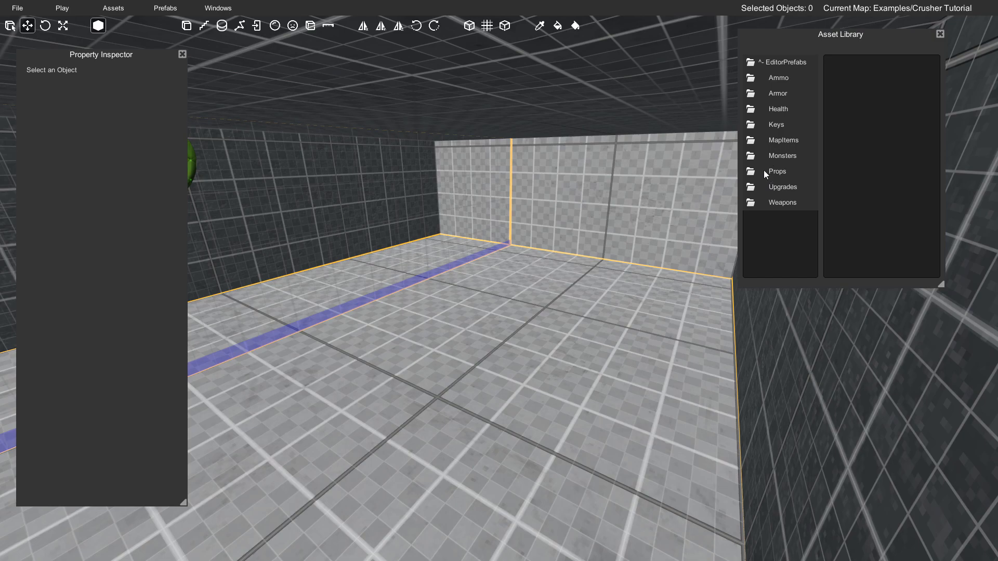
double_click(780, 125)
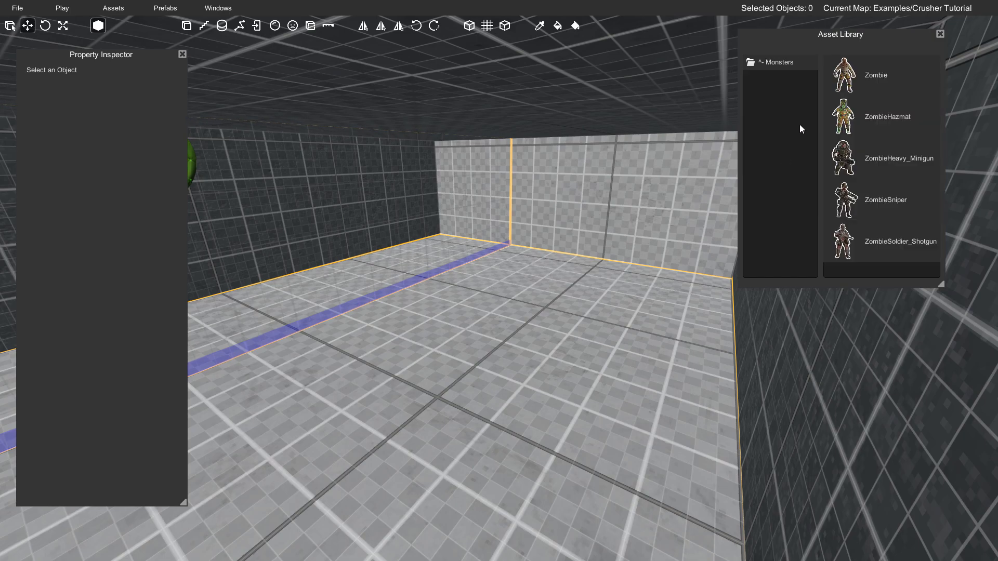
- Place a Zombie on the floor at the far end of the room, rotated to 195 degrees
mouse_move(849, 78)
mouse_down()
mouse_move(580, 291)
mouse_move(604, 286)
mouse_up()
mouse_move(604, 286)
right_down()
mouse_move(622, 258)
mouse_move(651, 289)
mouse_move(597, 295)
right_up()
key(w)
drag(564, 326, 503, 275)
right_drag(503, 276, 416, 276)
key(d)
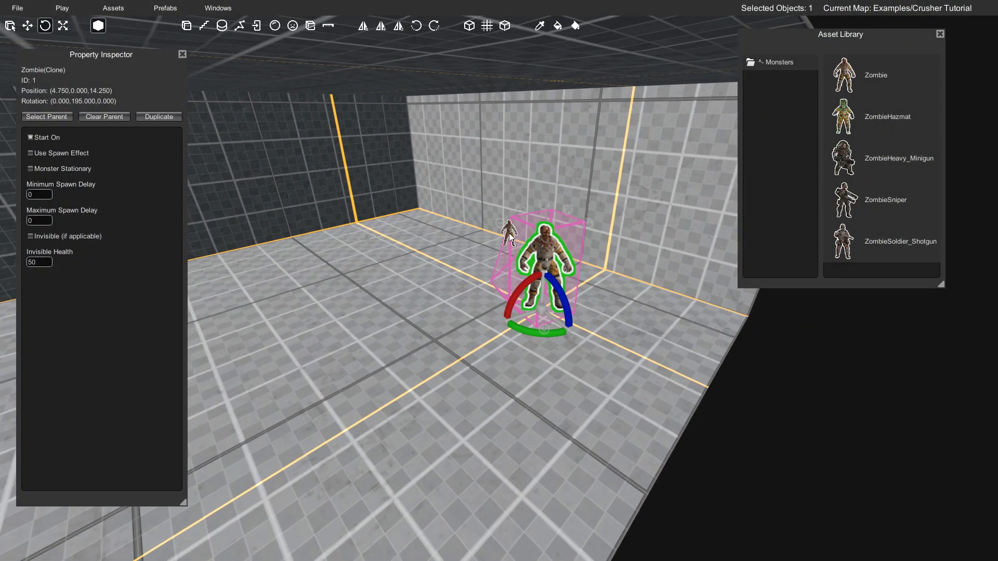
- Place three more Zombies near the first one, turning them to face the crusher
mouse_move(383, 301)
mouse_down()
mouse_move(341, 321)
mouse_move(335, 263)
mouse_up()
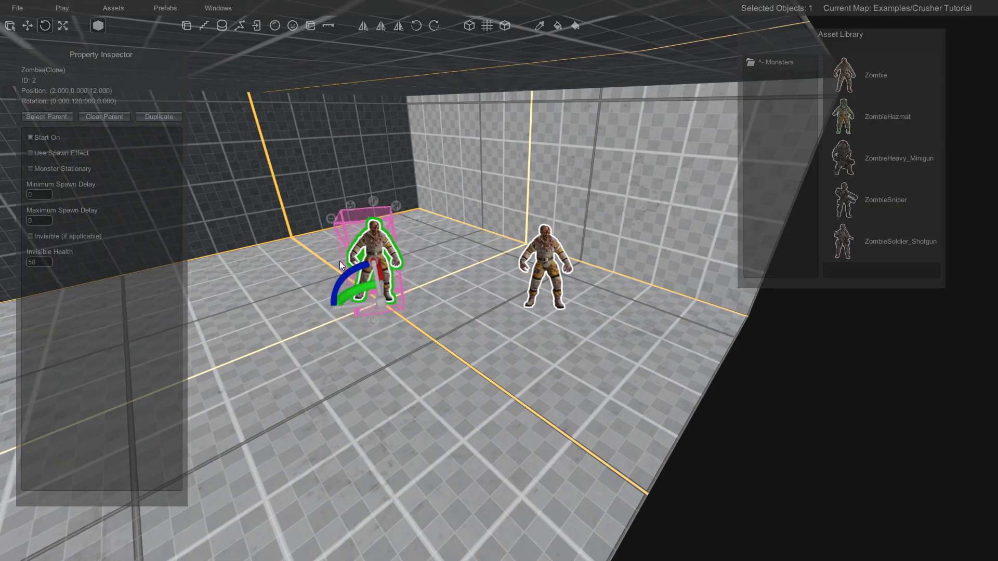
key(a)
right_drag(381, 262, 519, 278)
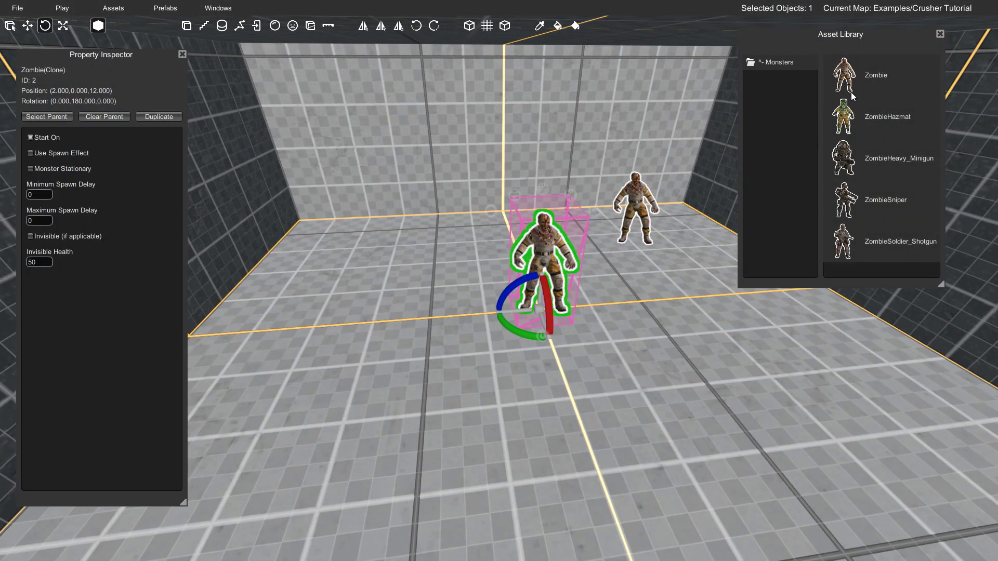
mouse_move(454, 258)
mouse_down()
mouse_move(373, 255)
mouse_move(324, 271)
mouse_move(336, 245)
mouse_up()
key(d)
right_drag(586, 279, 445, 285)
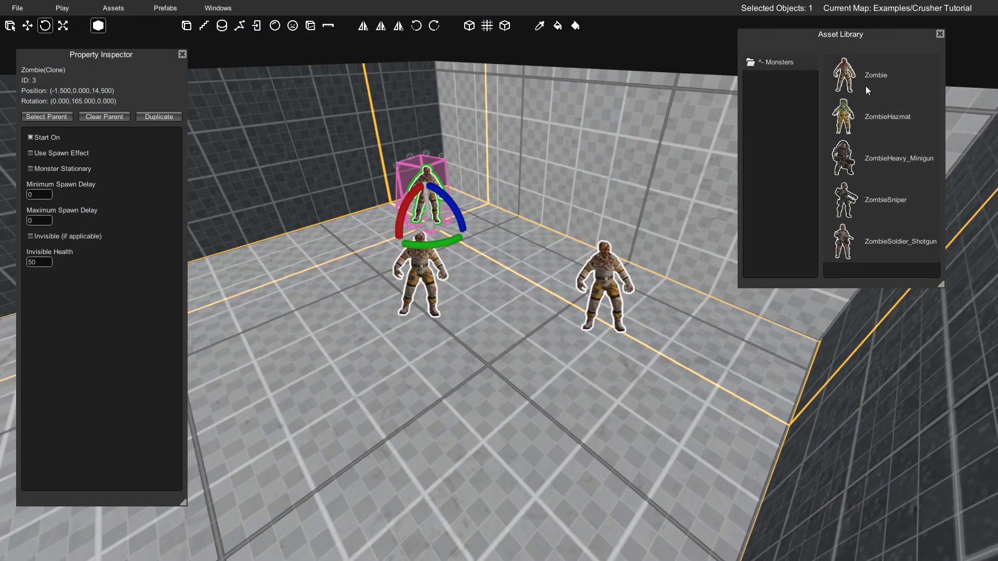
drag(520, 254, 523, 257)
mouse_move(528, 273)
right_down()
mouse_move(480, 237)
mouse_move(508, 220)
mouse_move(487, 210)
right_up()
- Turn off Start On and turn on Use Spawn Effect for all four zombies together, and deselect them
key(w)
shift+click(458, 196)
shift+click(452, 272)
shift+click(636, 293)
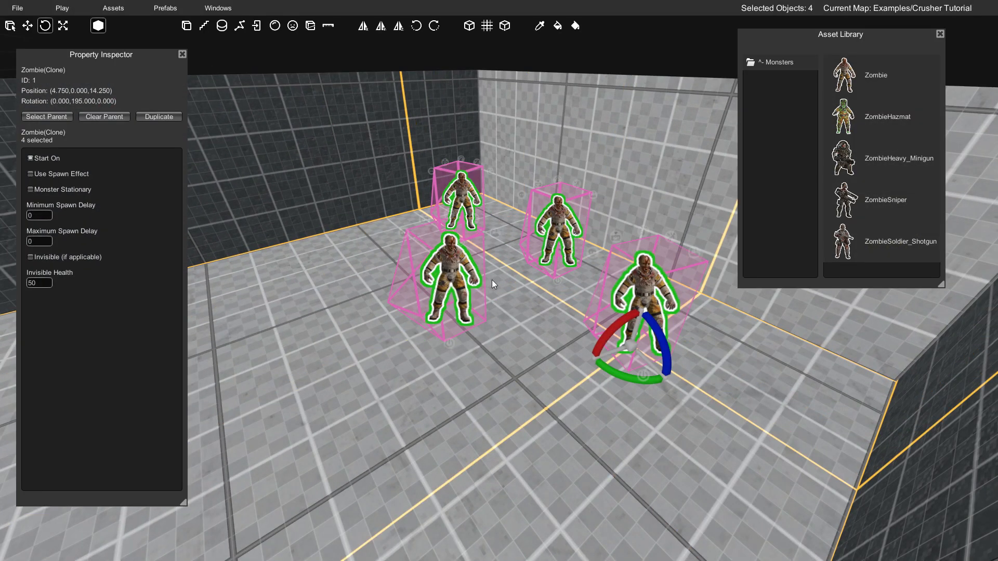
click(51, 173)
right_drag(356, 215, 363, 217)
key(Escape)
- Turn off Only Damage Player on the crusher's DamageVolume so it also harms the zombies
right_drag(434, 242, 395, 202)
click(471, 213)
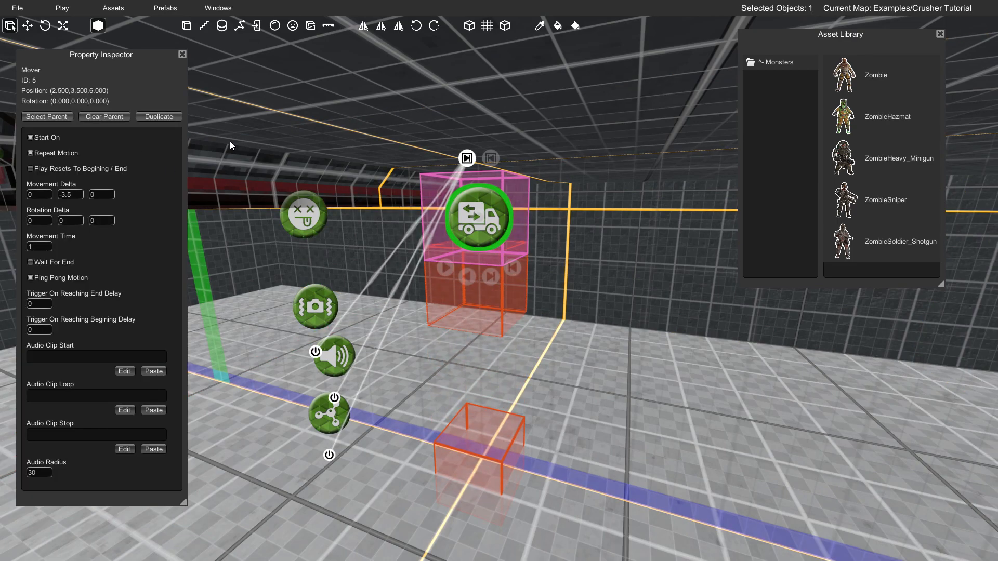
click(183, 54)
right_click(323, 213)
right_drag(323, 213, 421, 216)
click(463, 213)
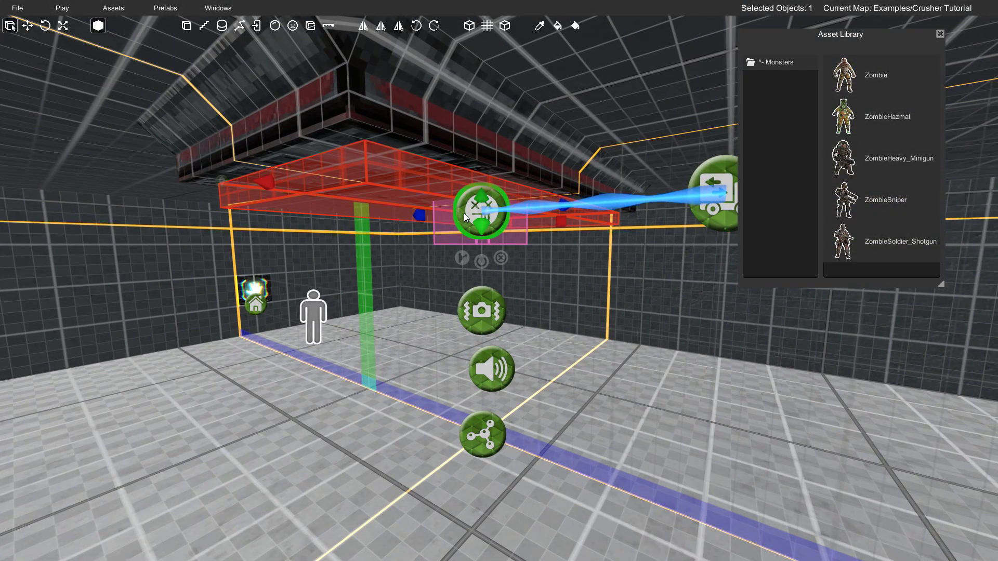
right_click(477, 221)
click(483, 216)
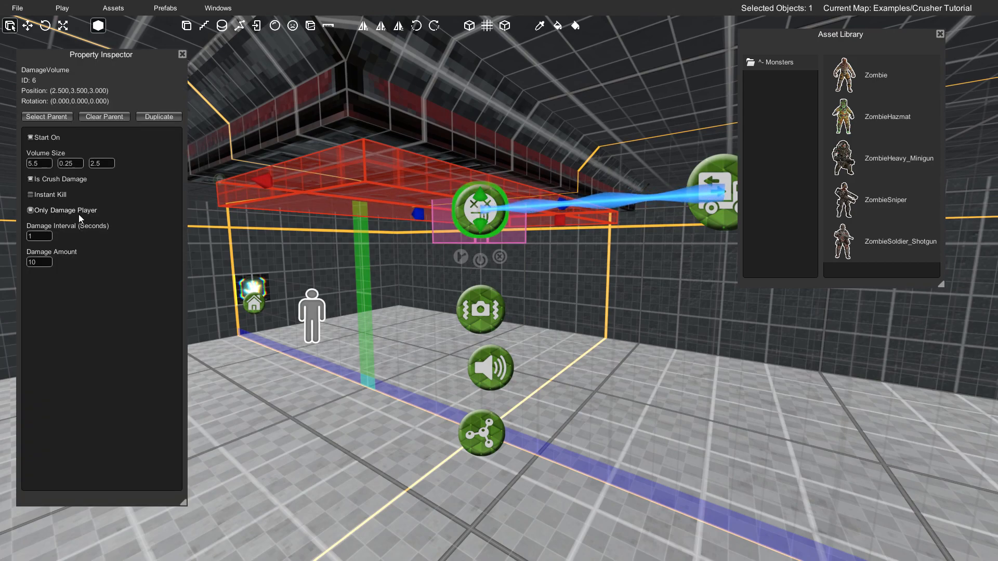
right_drag(323, 233, 299, 227)
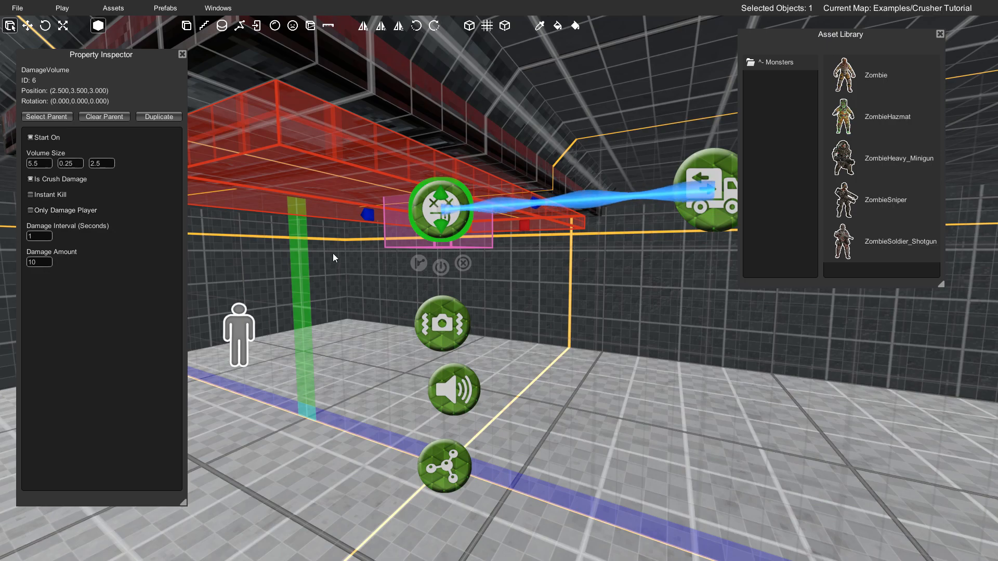
right_drag(334, 253, 344, 262)
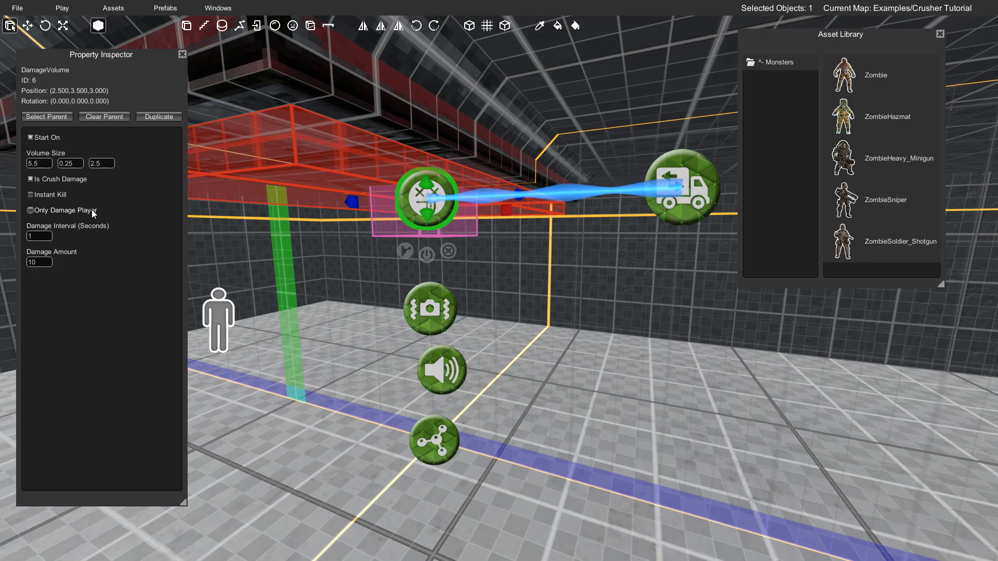
right_drag(364, 239, 530, 257)
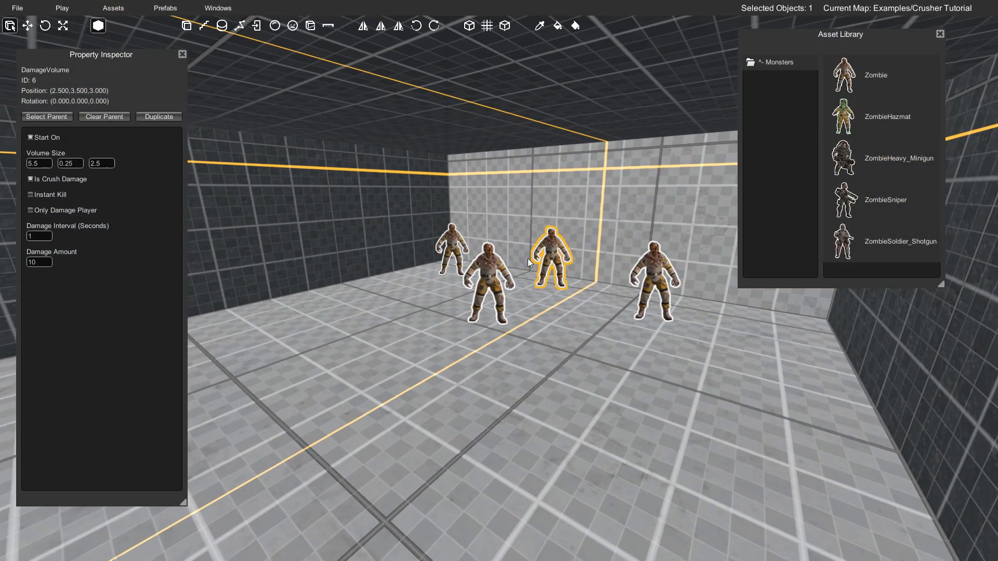
right_drag(462, 258, 330, 259)
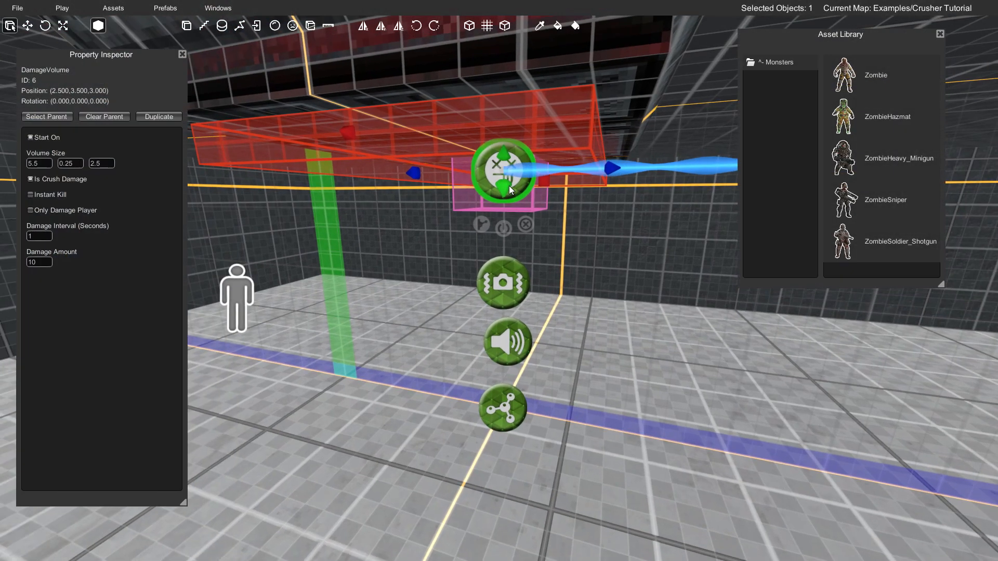
- Turn off Start On for the Mover, and close the Asset Library and Property Inspector
click(510, 185)
right_drag(530, 188, 590, 181)
click(591, 181)
right_drag(502, 190, 512, 190)
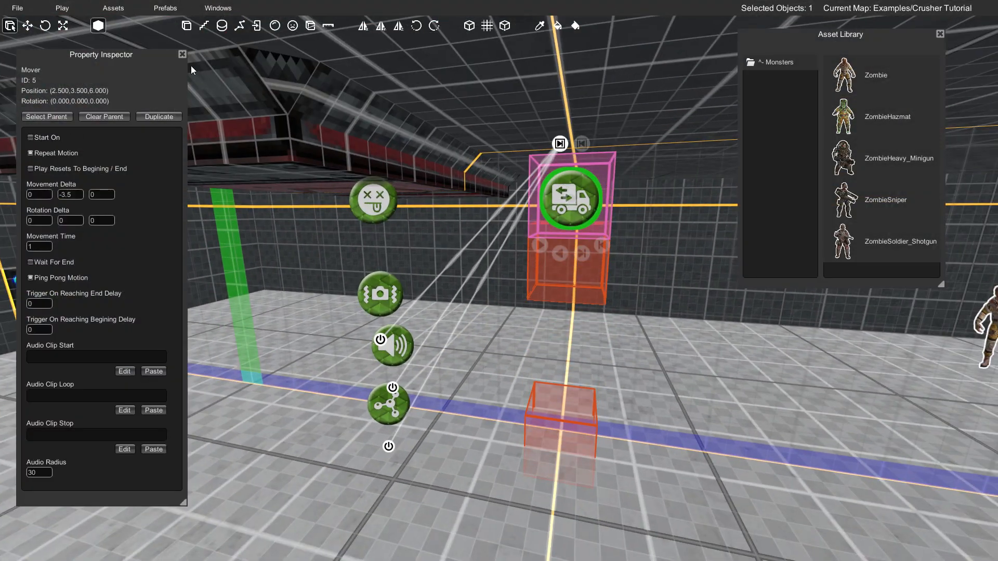
right_drag(429, 175, 250, 177)
key(w)
key(s)
mouse_move(541, 228)
right_down()
mouse_move(555, 223)
mouse_move(547, 212)
right_up()
key(s)
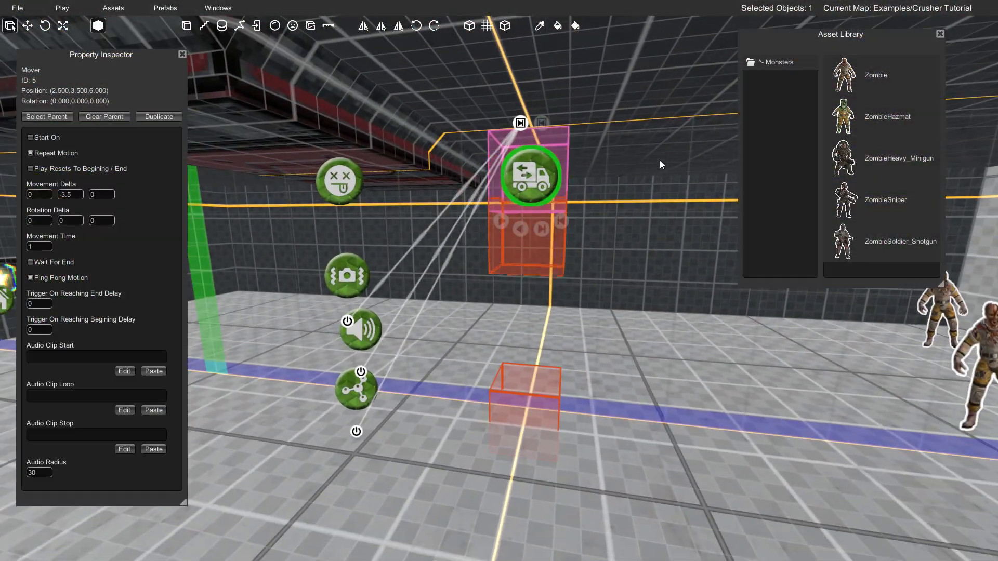
click(940, 34)
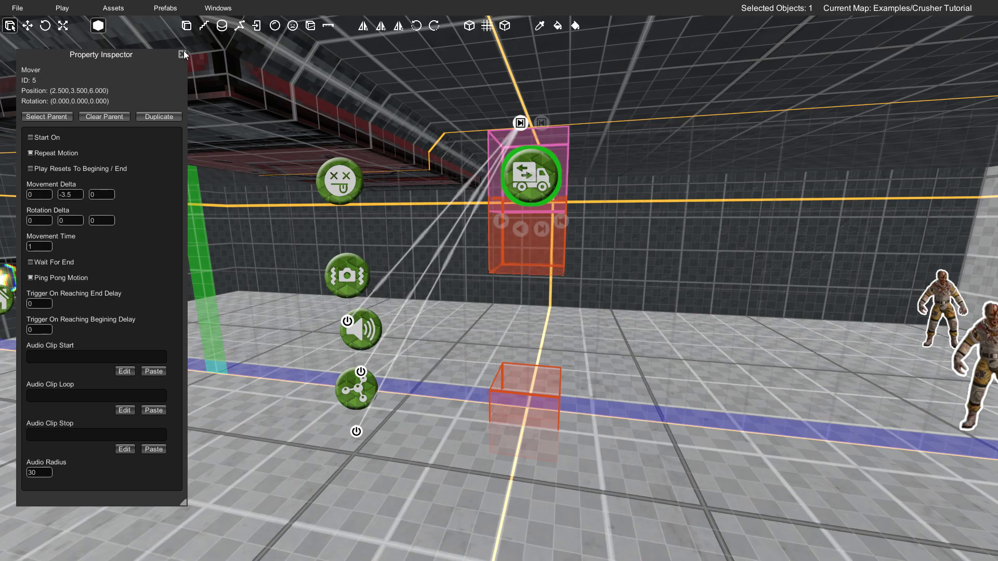
click(184, 54)
- Link the wall switch's output to the Mover's play input
right_drag(541, 208, 587, 232)
key(s)
right_drag(438, 243, 267, 243)
key(w)
key(s)
right_drag(408, 247, 489, 192)
right_drag(455, 228, 560, 295)
right_drag(515, 255, 319, 265)
key(s)
key(a)
key(w)
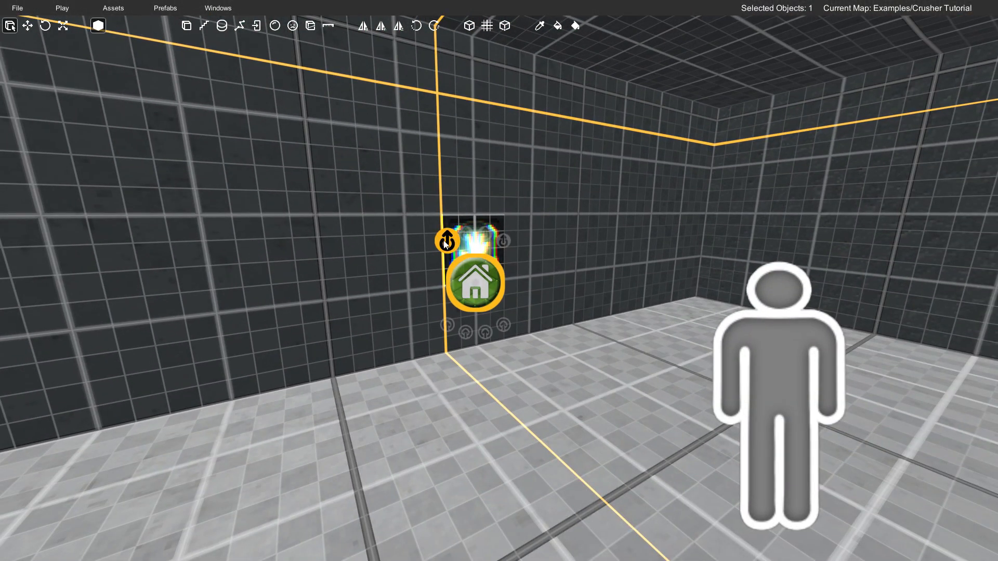
key(s)
right_drag(475, 266, 610, 231)
key(d)
key(w)
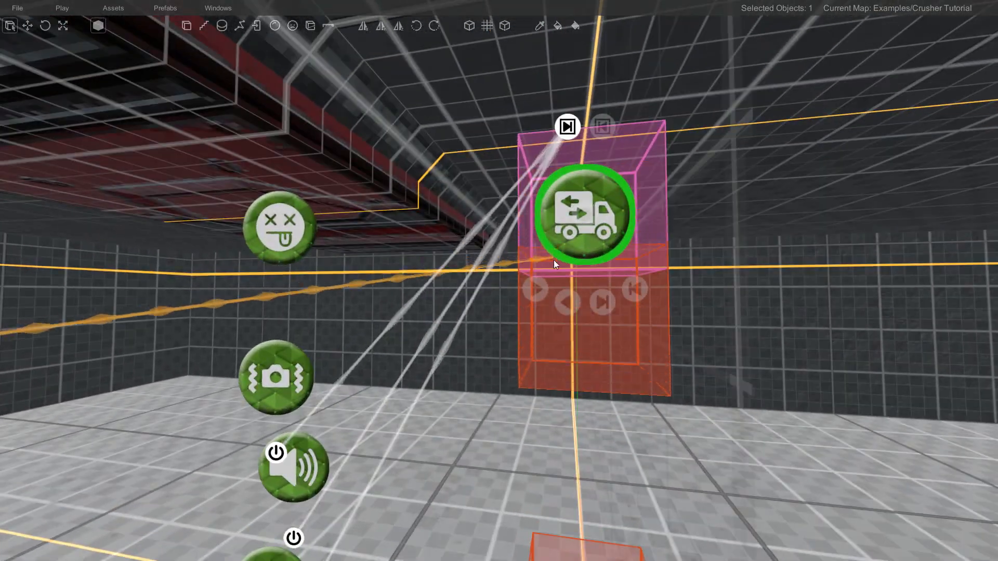
key(s)
right_drag(516, 242, 500, 240)
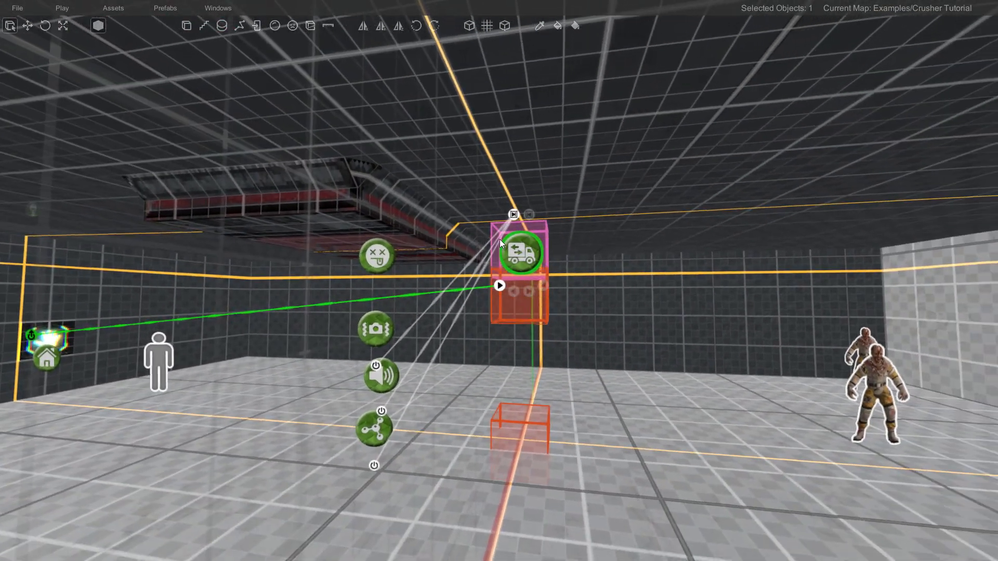
- Link the wall switch's output to the power input of each of the four zombies, and clear the selection
right_drag(435, 240, 522, 264)
key(w)
key(s)
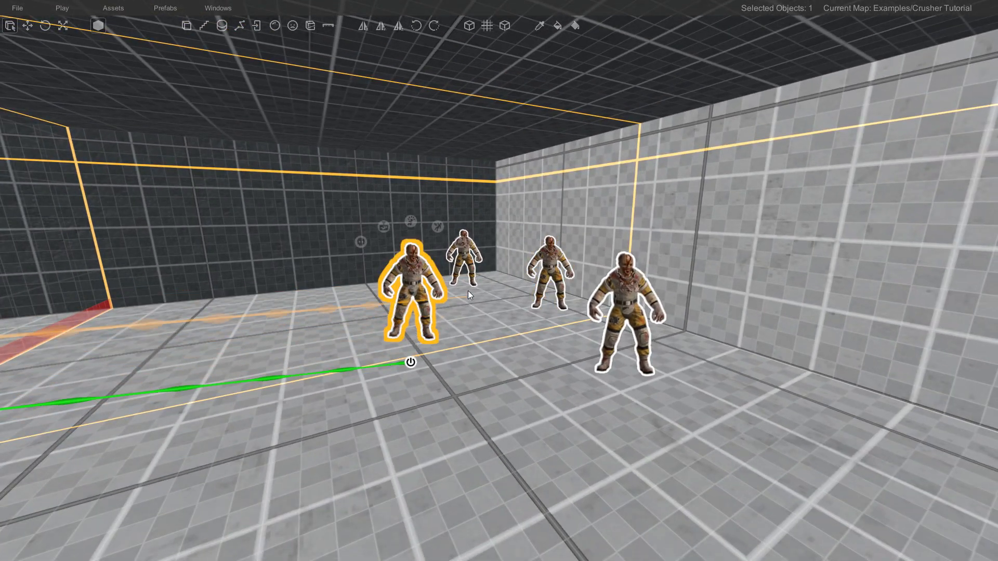
right_drag(463, 287, 453, 276)
key(w)
click(471, 347)
right_drag(471, 347, 511, 310)
key(s)
click(567, 374)
right_drag(545, 343, 560, 324)
key(s)
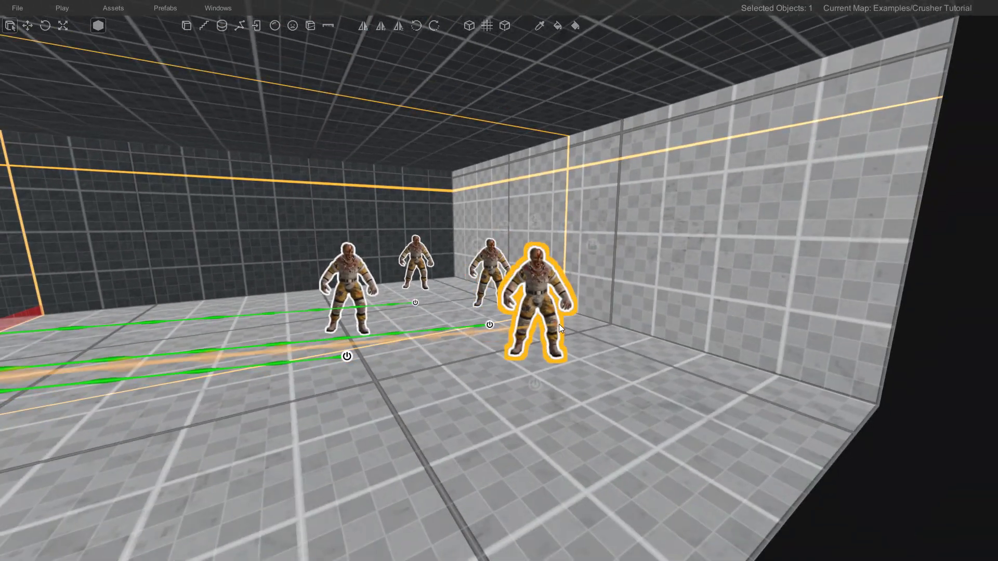
click(526, 378)
right_drag(525, 378, 471, 364)
key(s)
key(s)
right_drag(514, 325, 504, 298)
key(a)
key(w)
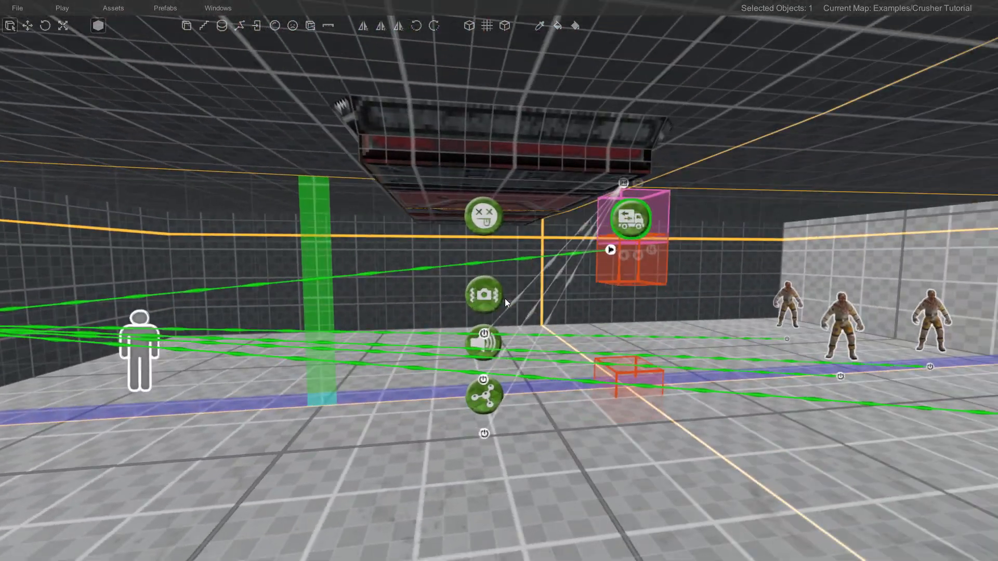
click(583, 291)
right_drag(585, 291, 533, 300)
key(d)
key(a)
key(d)
key(w)
key(s)
key(w)
key(s)
key(a)
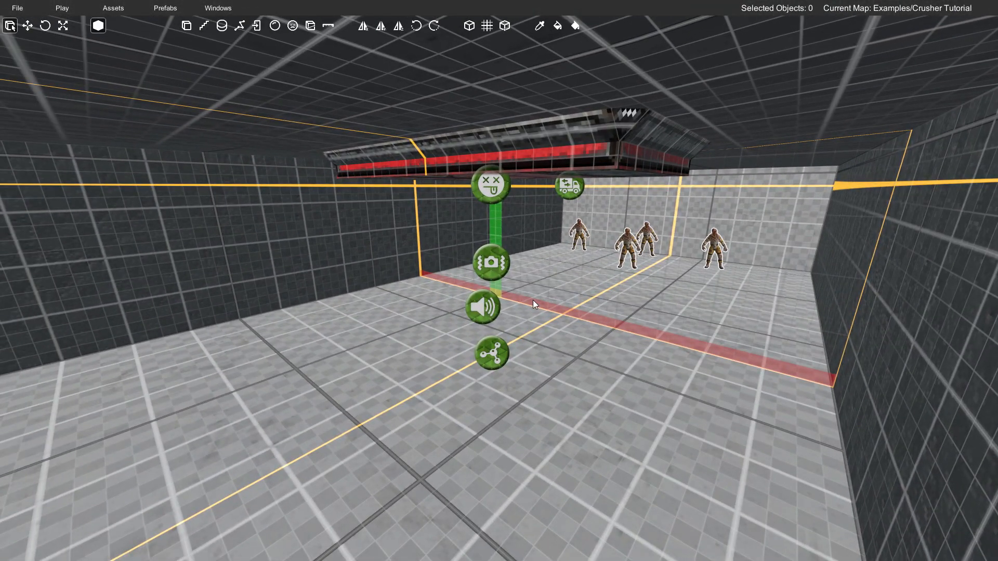
- Play-test the map, using the wall switch to start the crusher and spawn the zombies, and watch how they are crushed
key(F5)
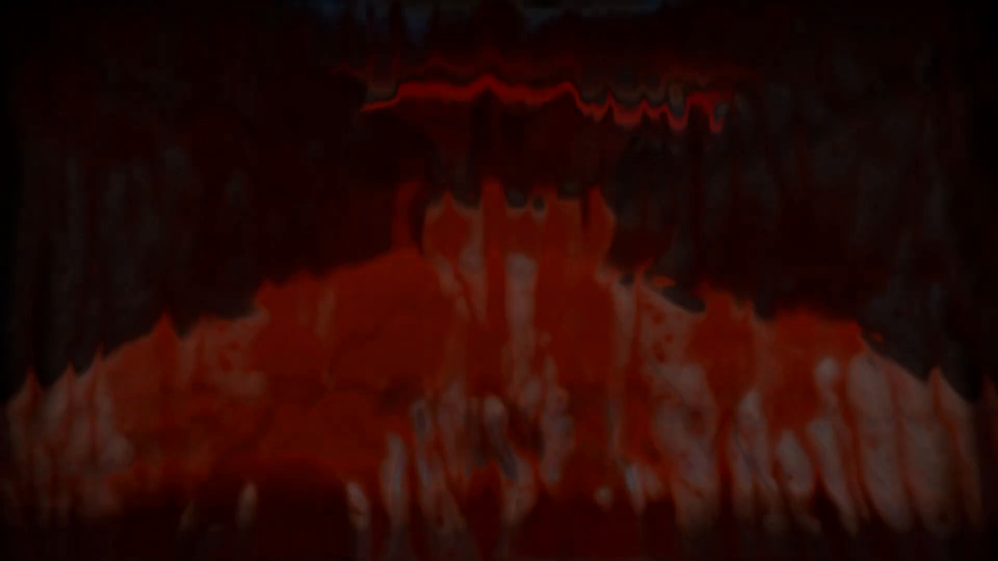
key(d)
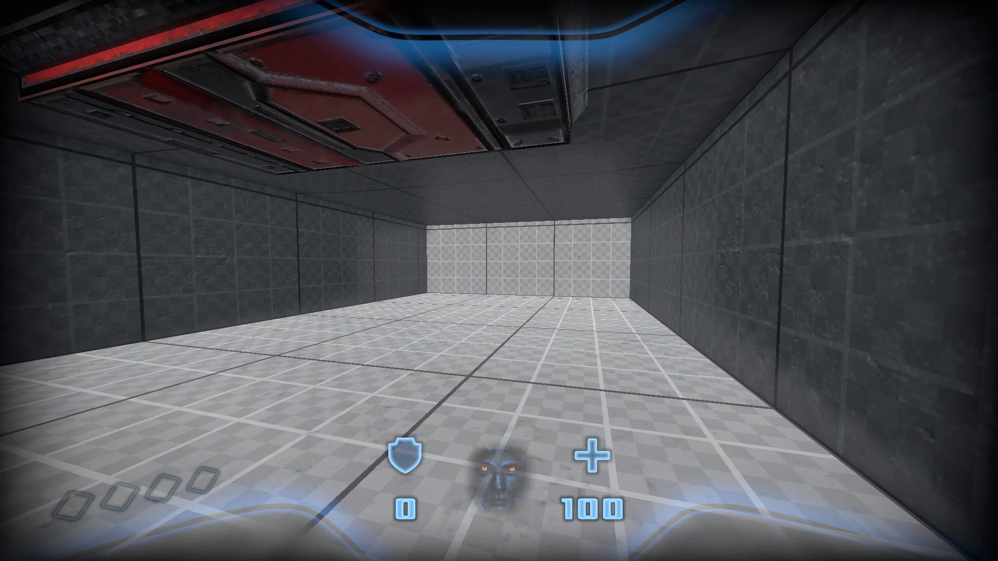
key(w)
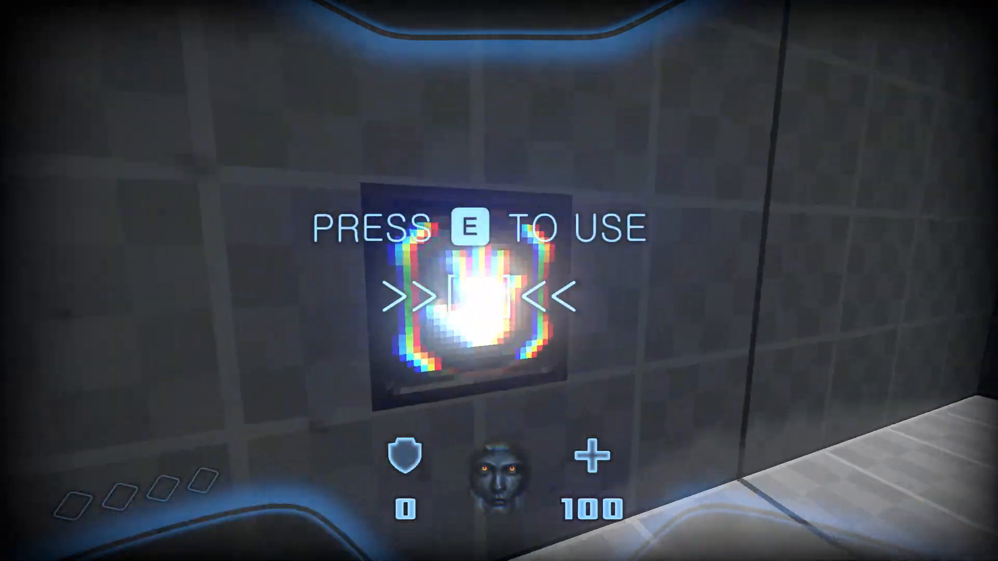
key(e)
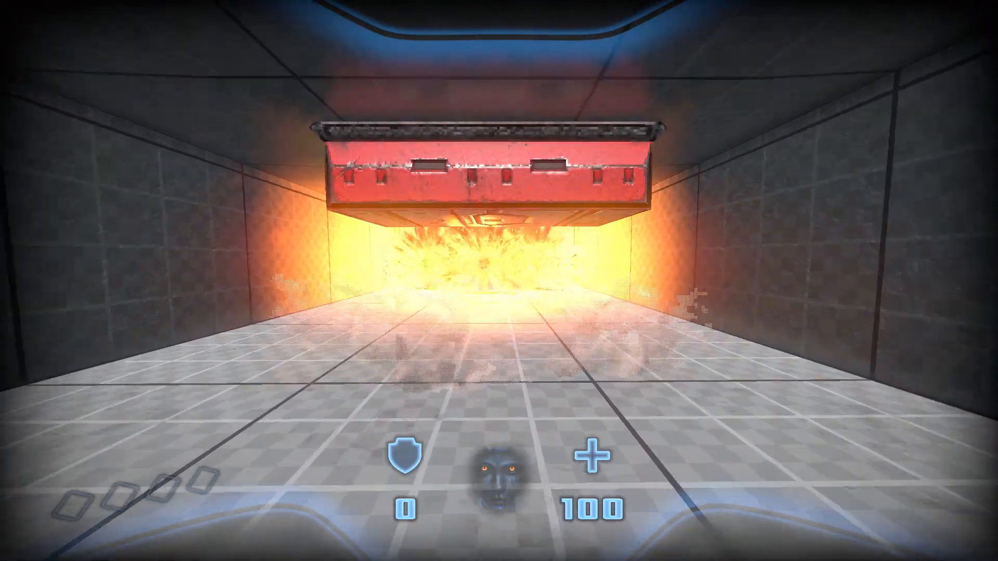
key(w)
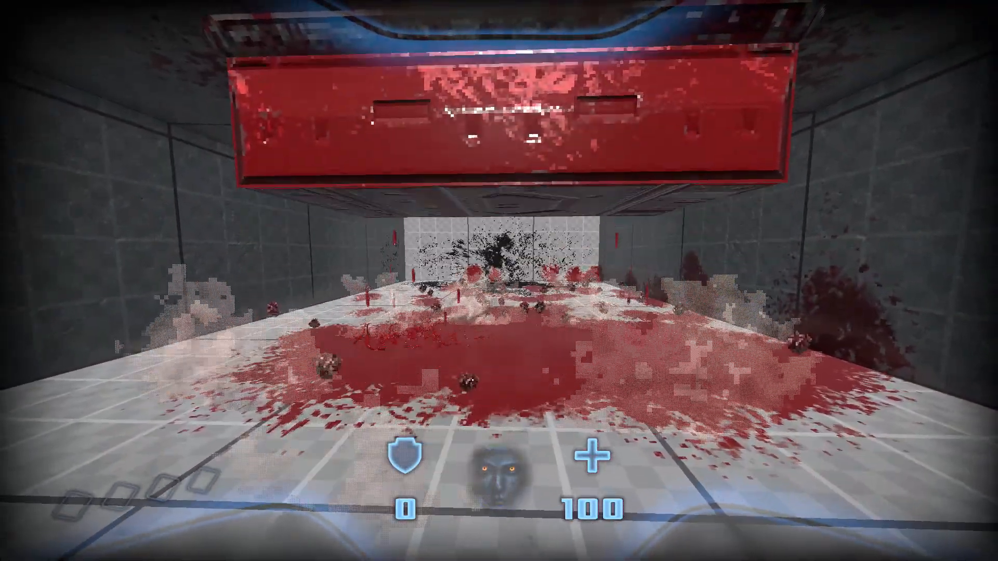
key(Escape)
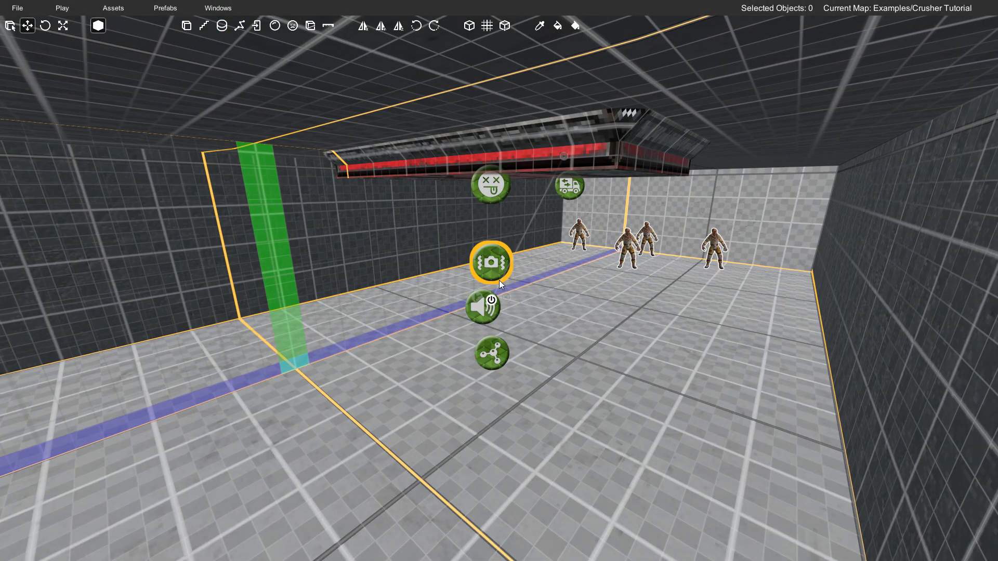
scroll(564, 298, up, 5)
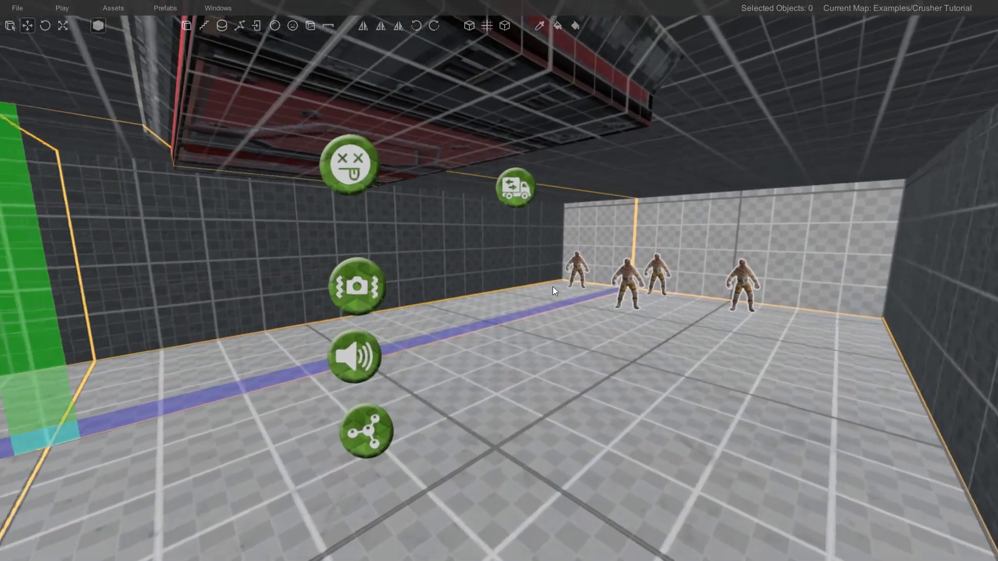